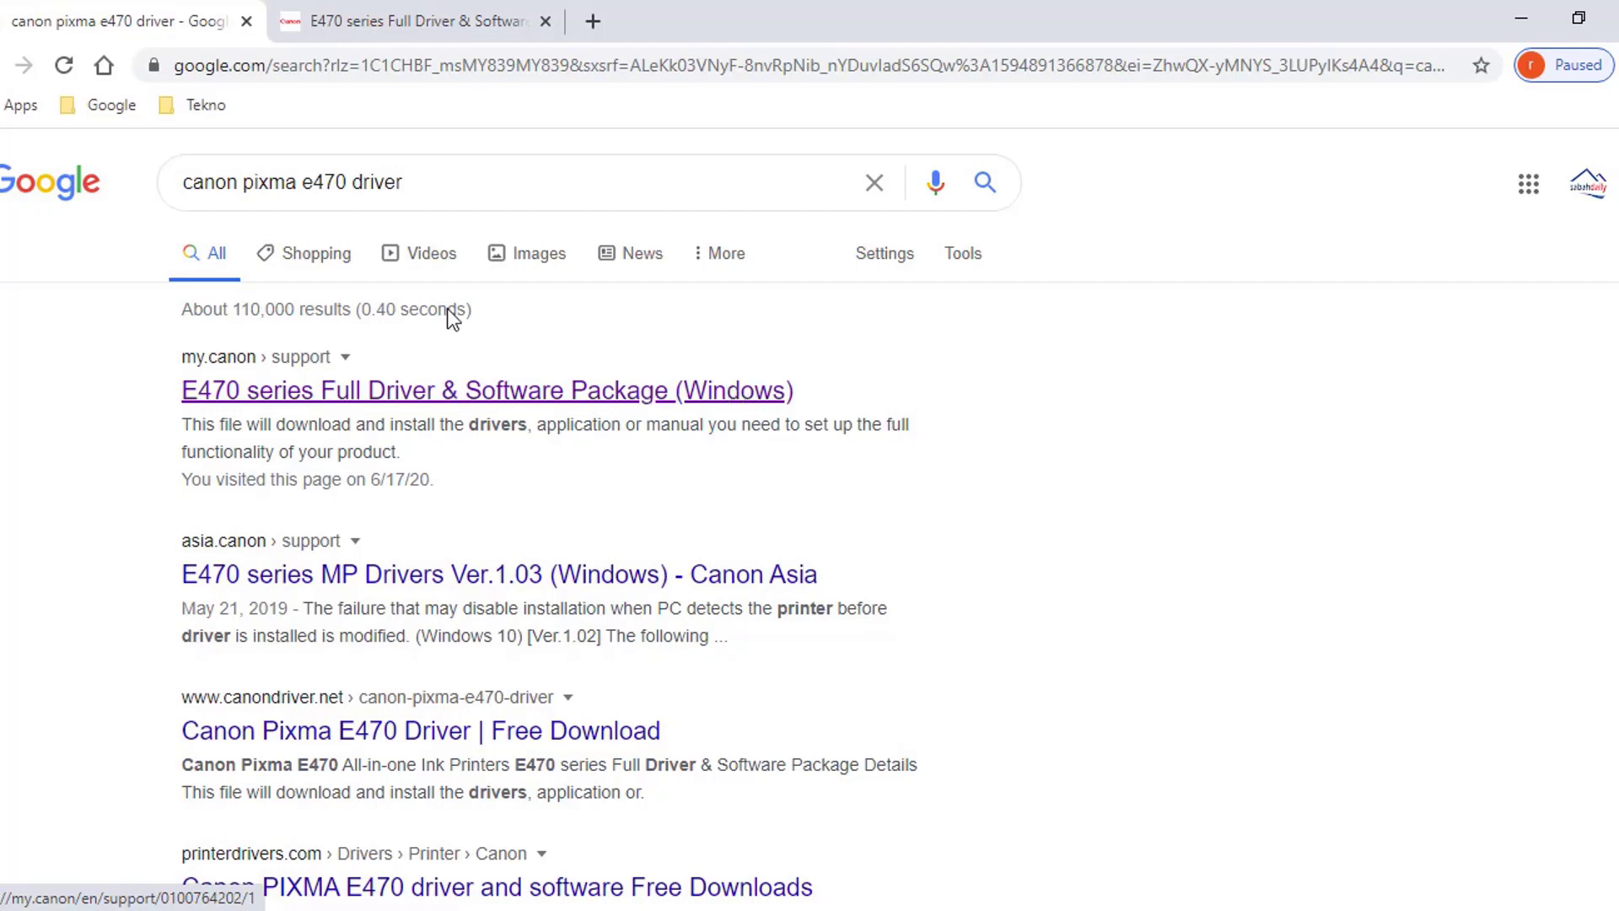
- Review Canon Malaysia's download page for the E470 series Full Driver & Software Package (Windows)
left_click(443, 26)
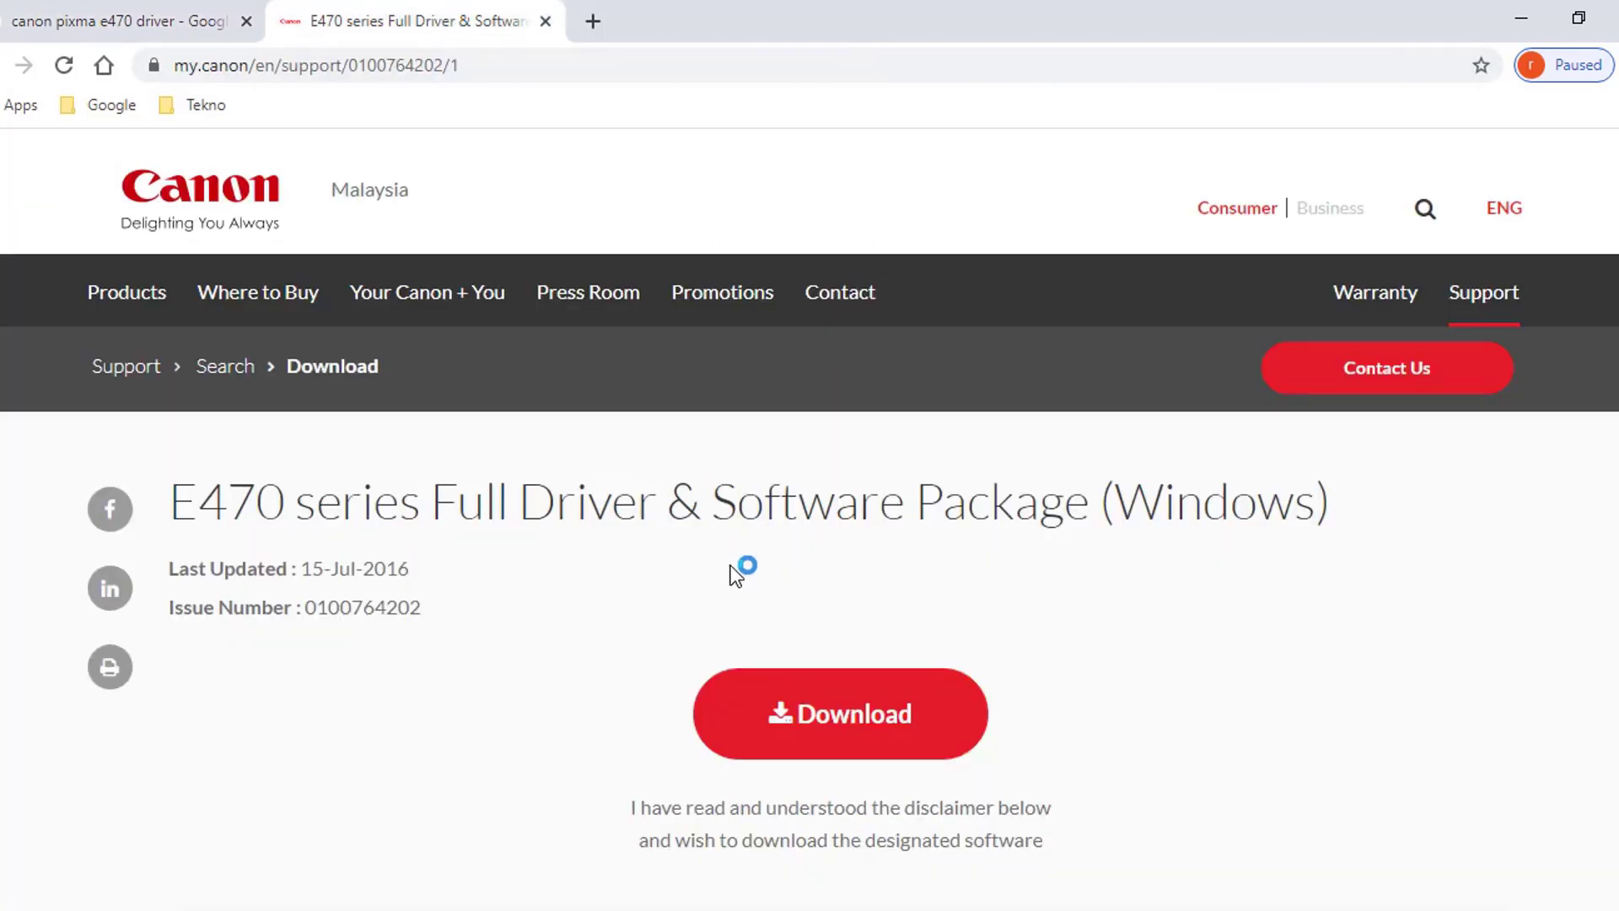
scroll(730, 565, "down", 2)
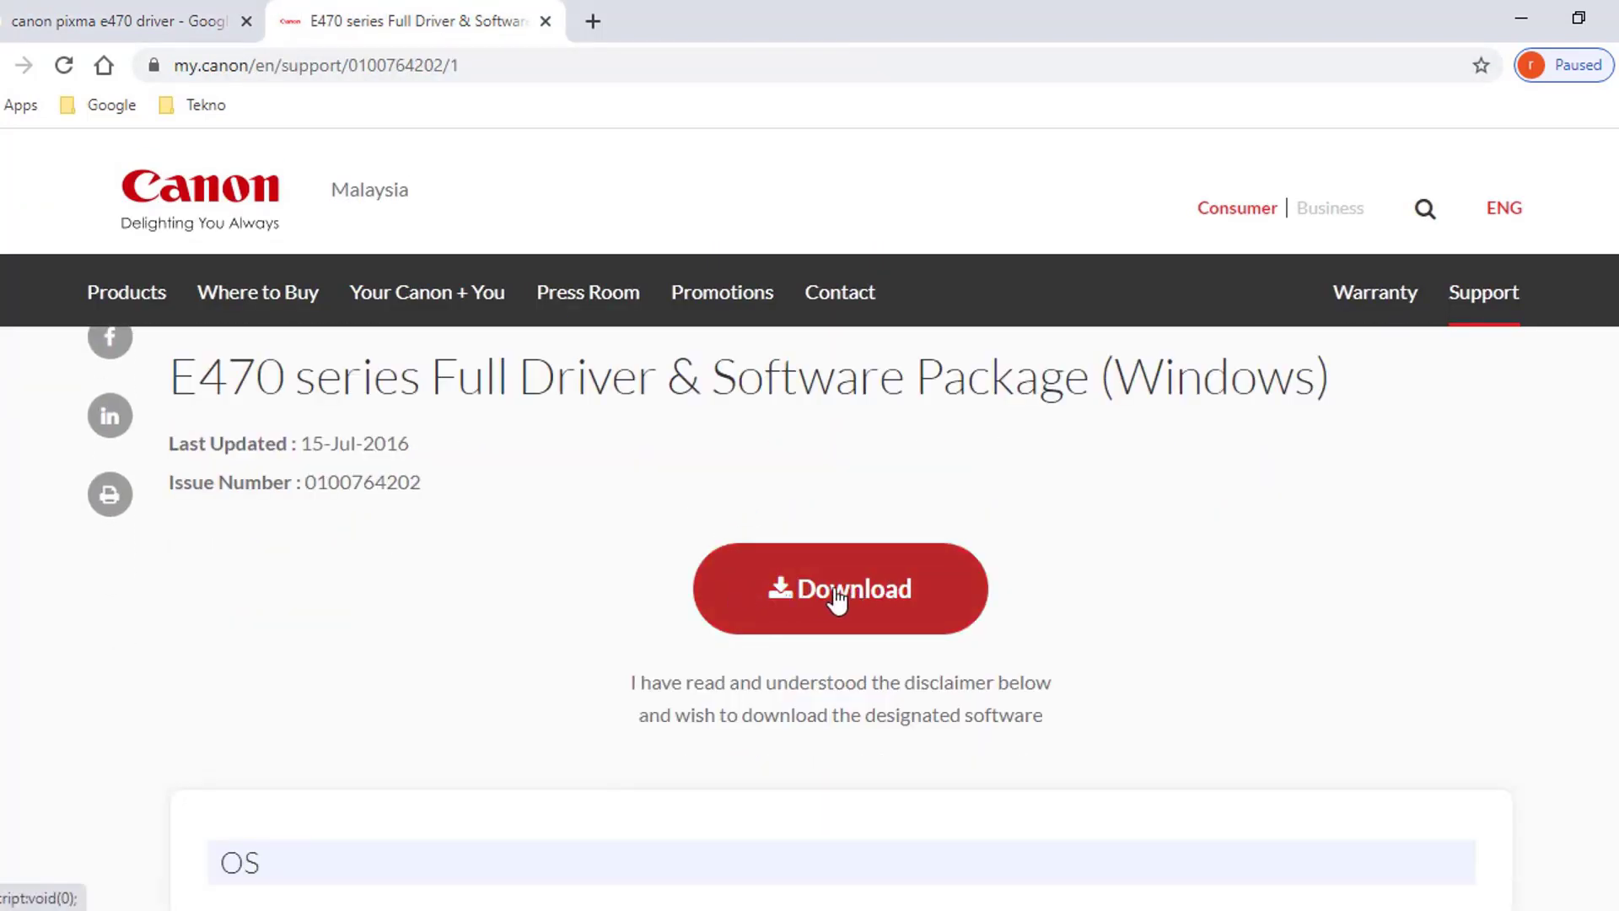
scroll(835, 599, "up", 2)
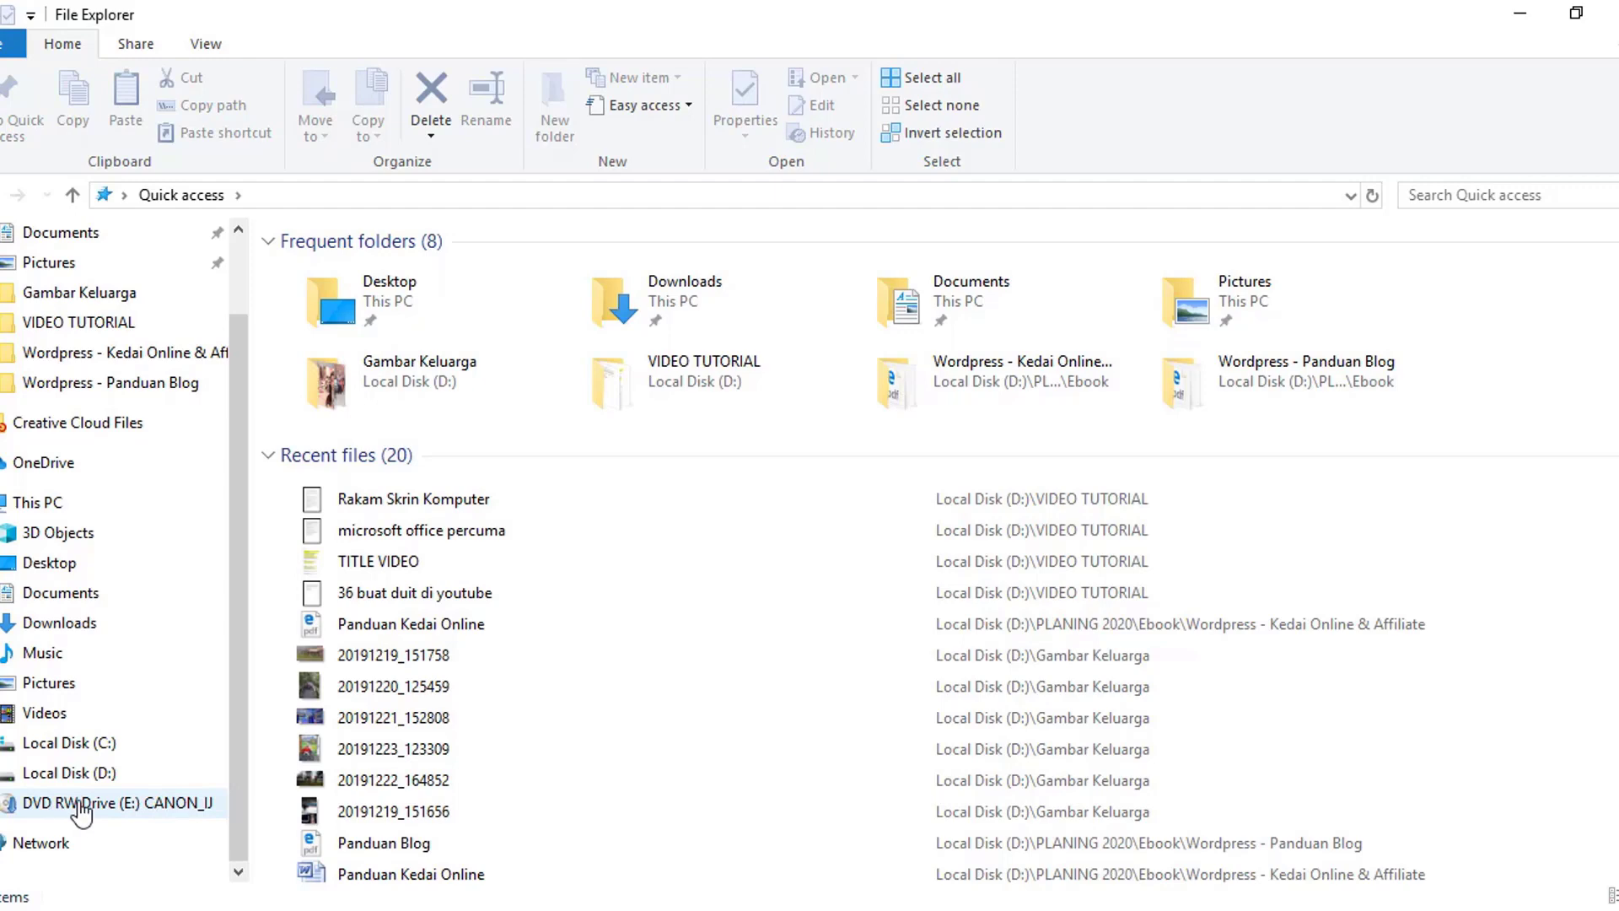
- In File Explorer, open the CANON_IJ disc and run the Msetup4 installer
left_click(147, 805)
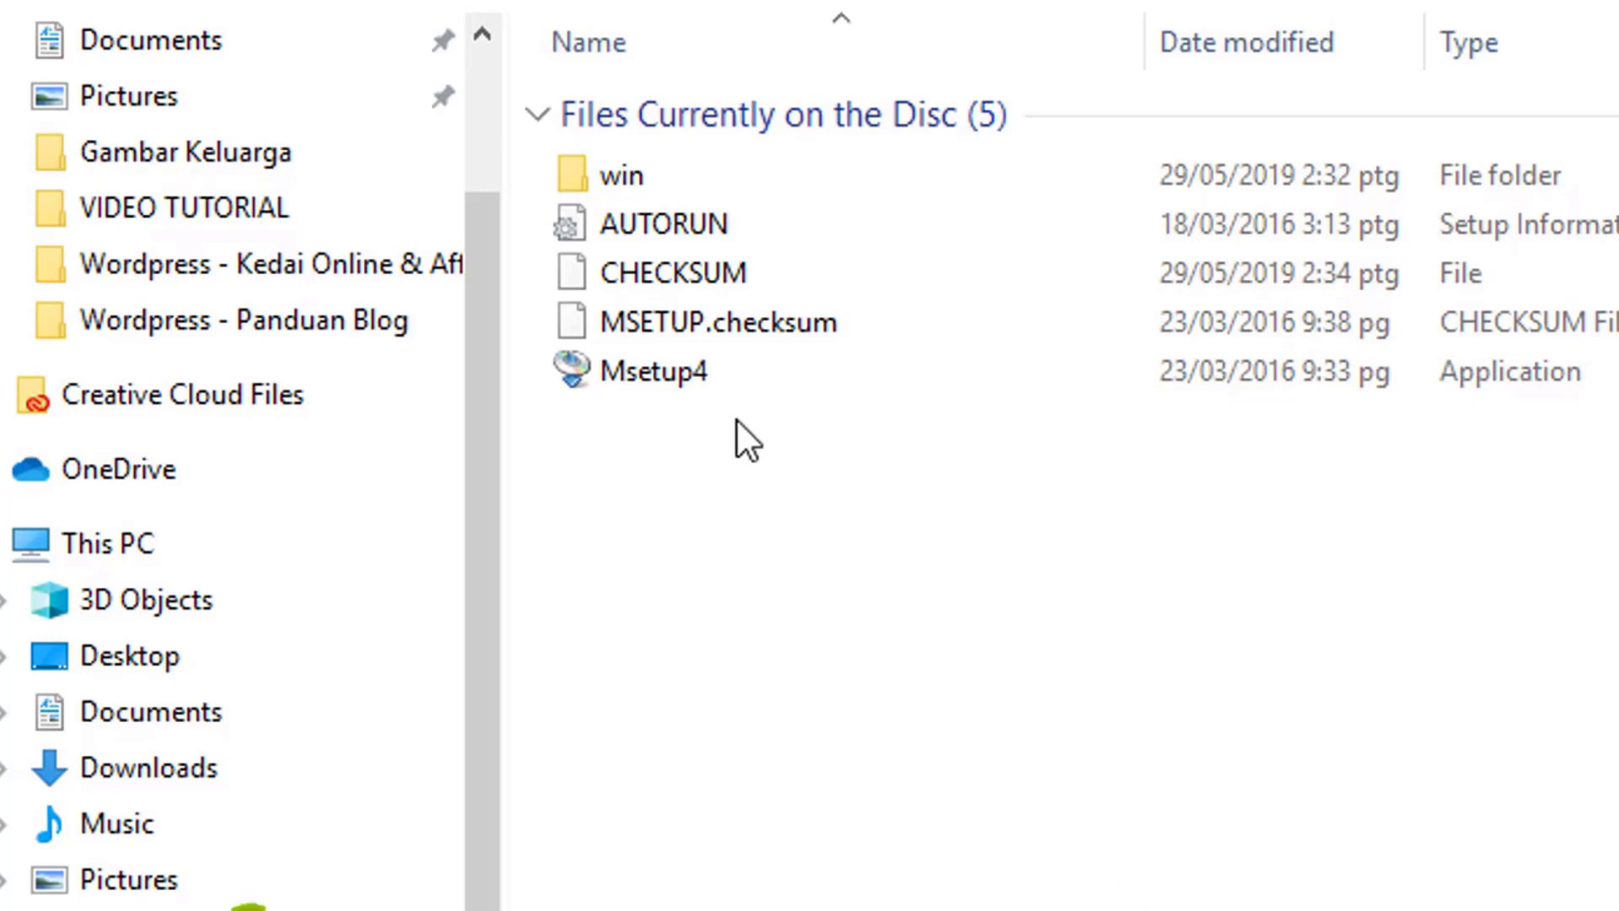
double_click(722, 376)
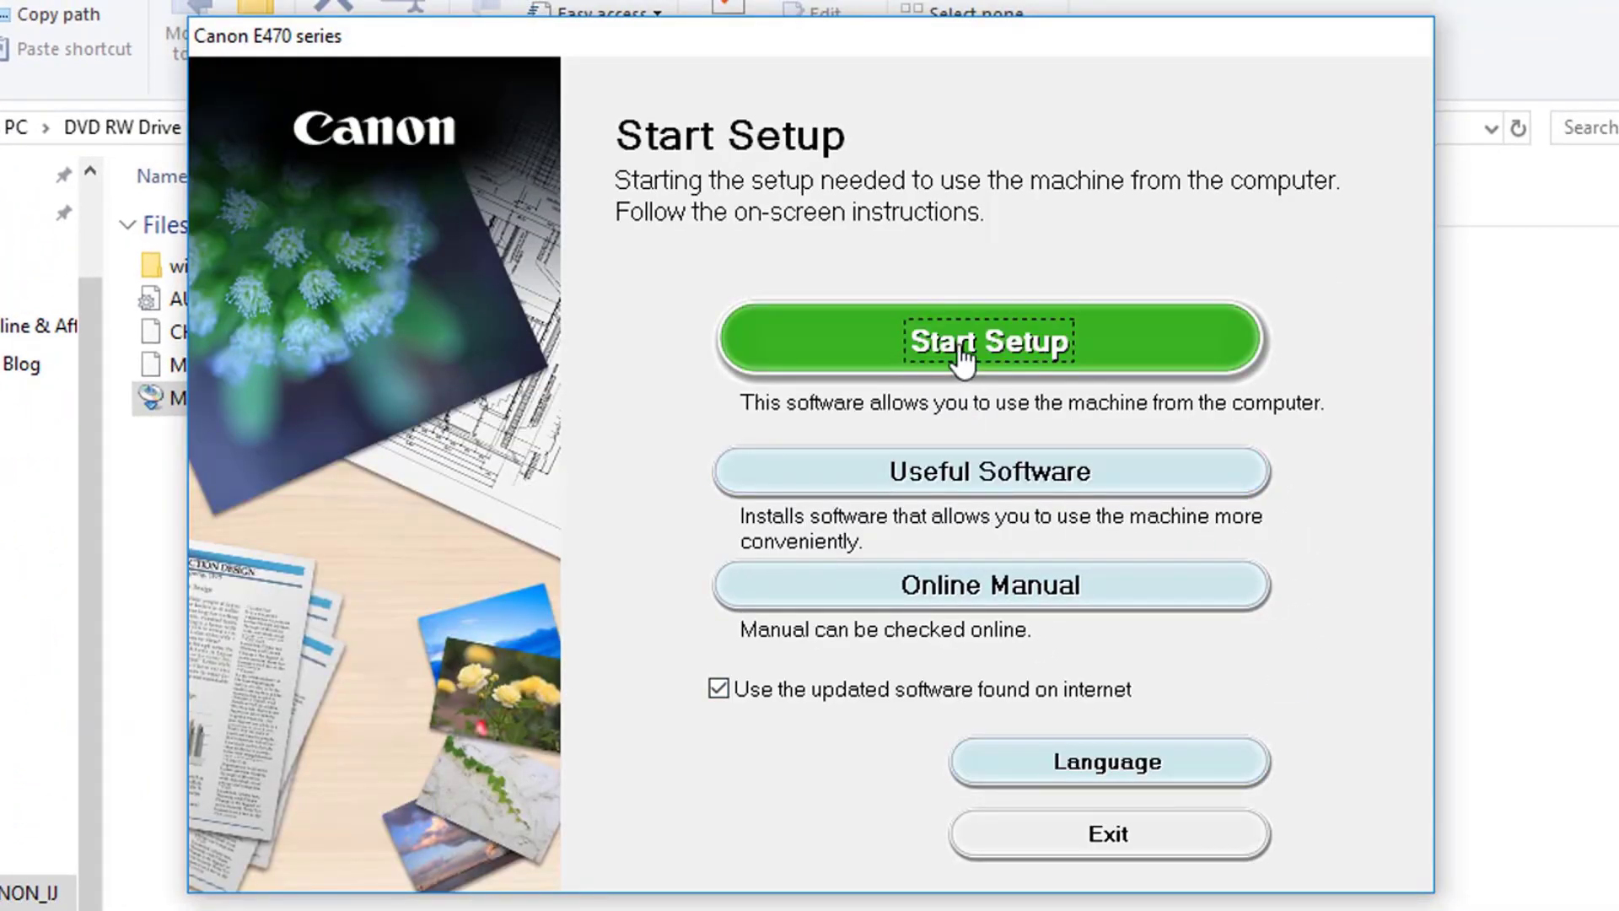
- Start the printer setup with United States as the country, accepting the license, the extended survey and the firewall block deactivation
left_click(1017, 352)
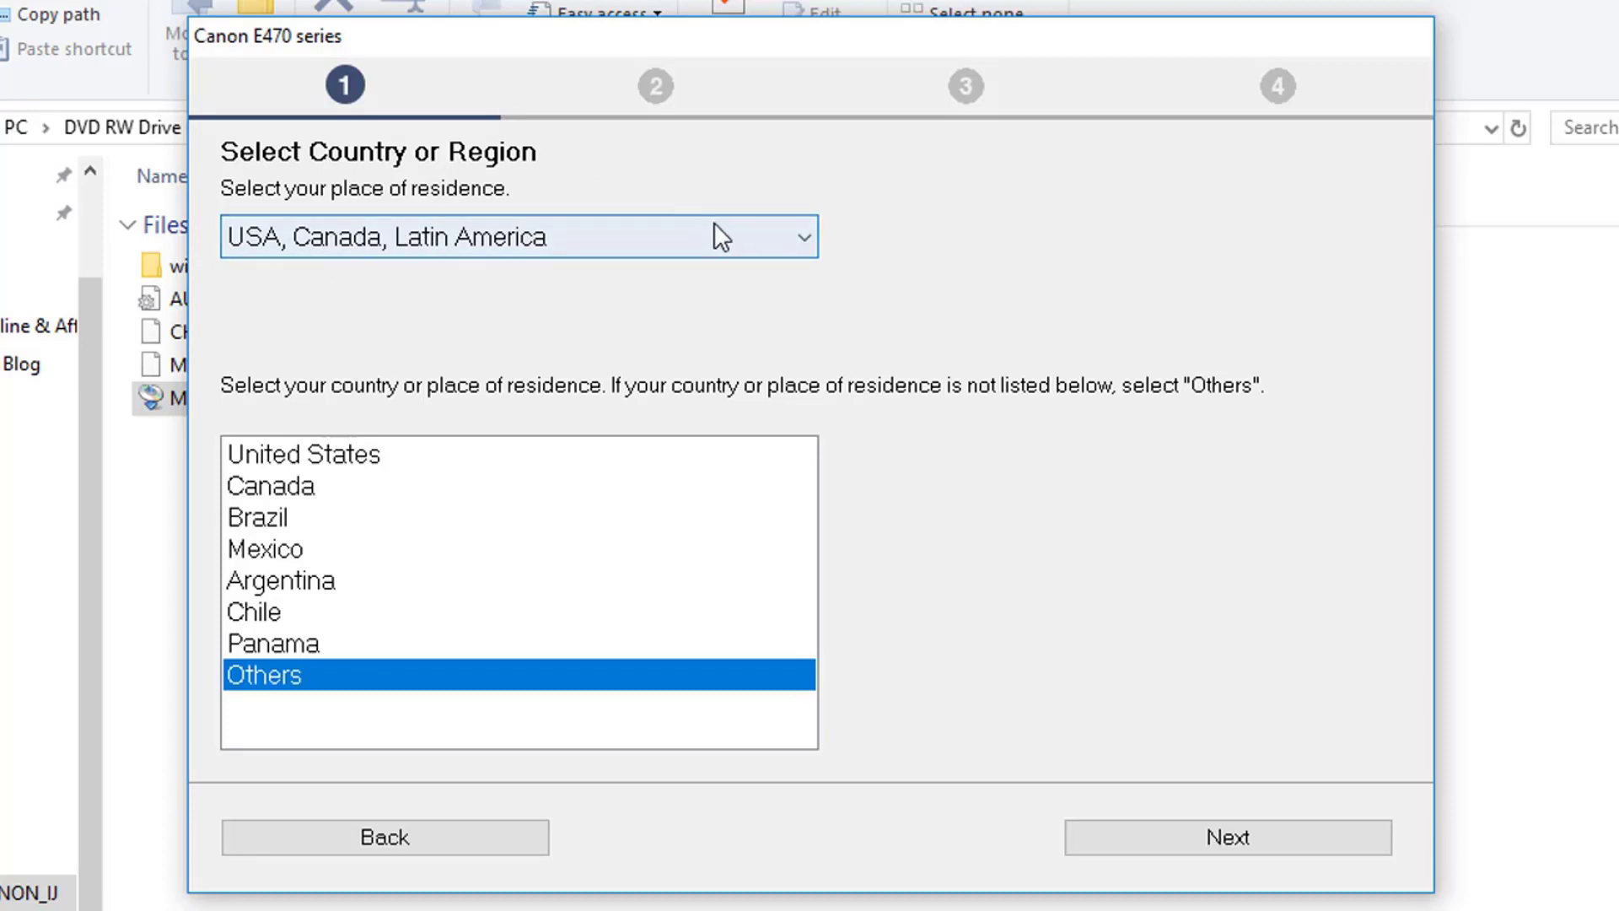
left_click(383, 454)
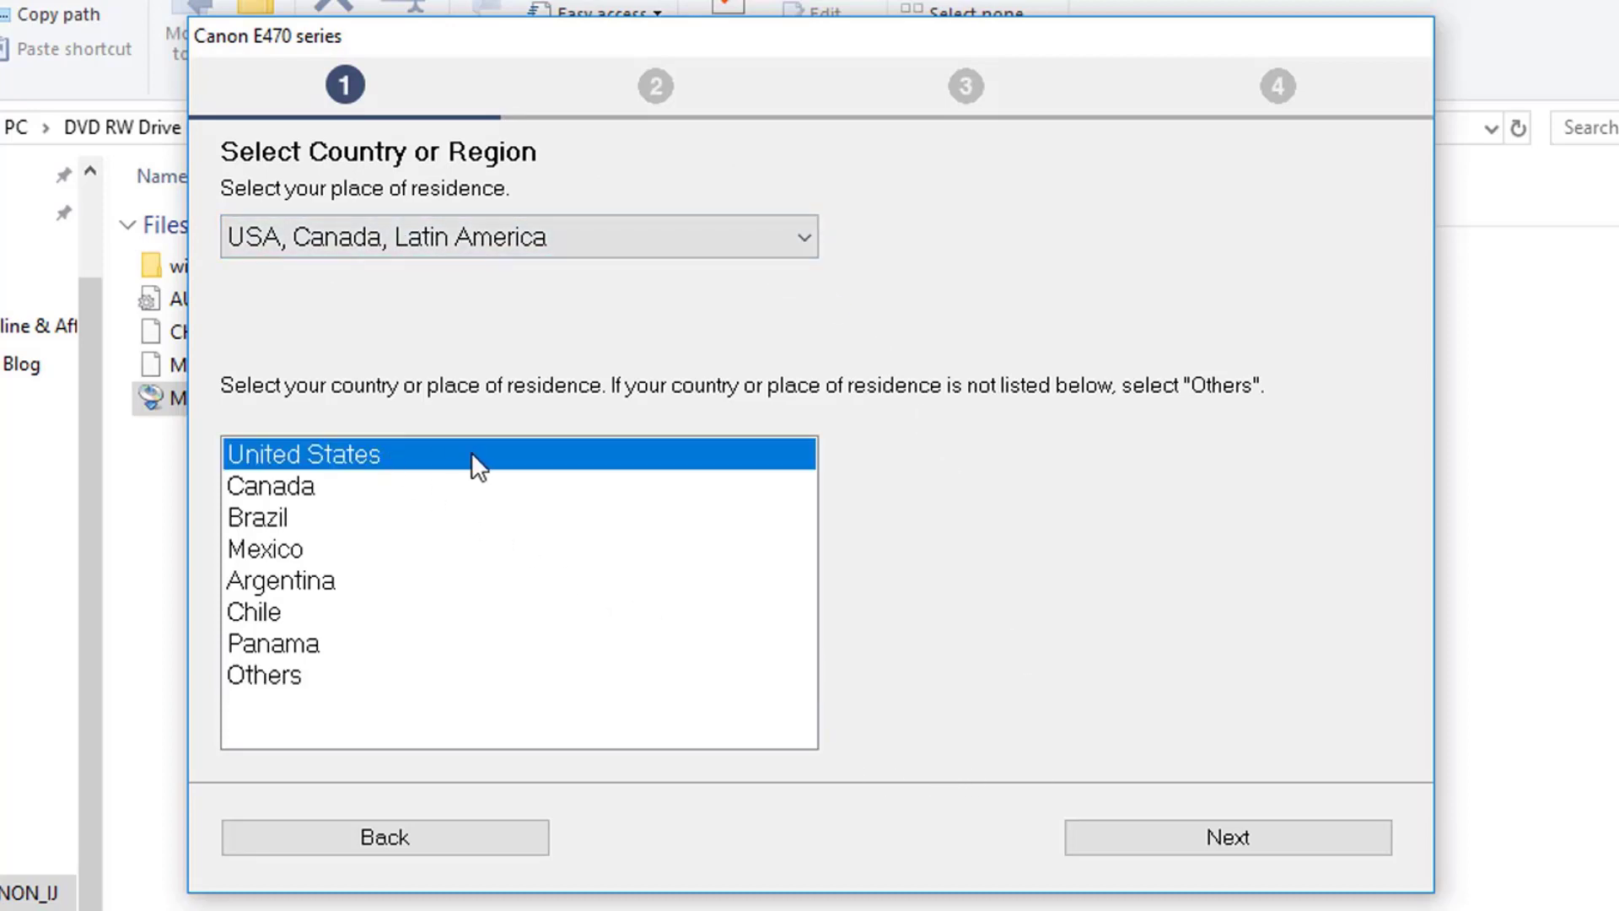
left_click(1223, 839)
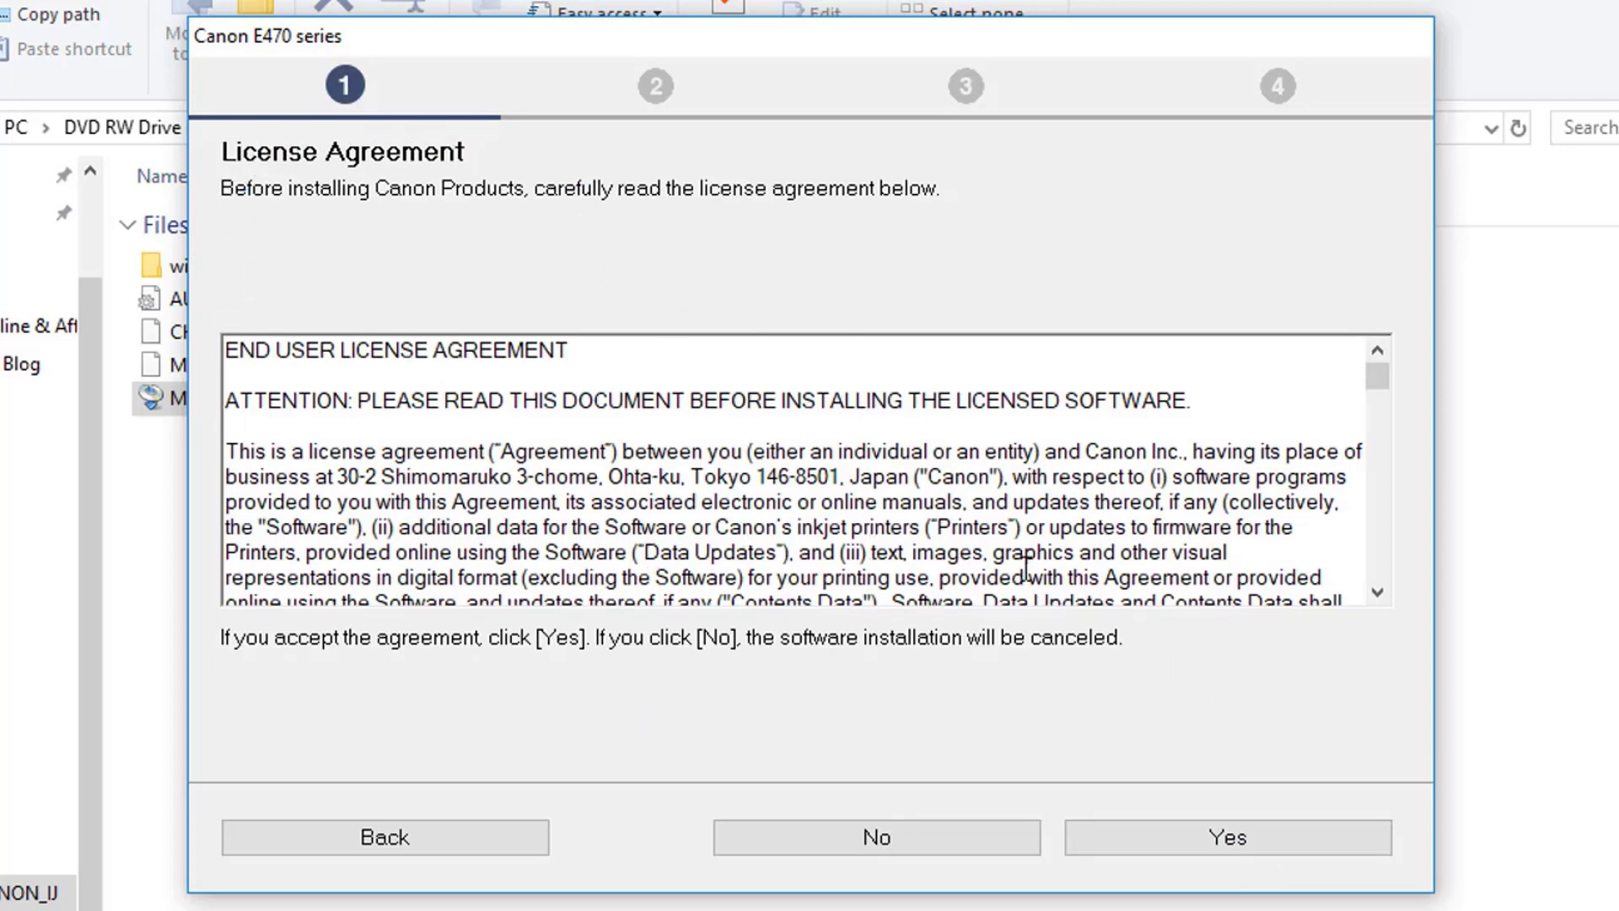
left_click(1227, 840)
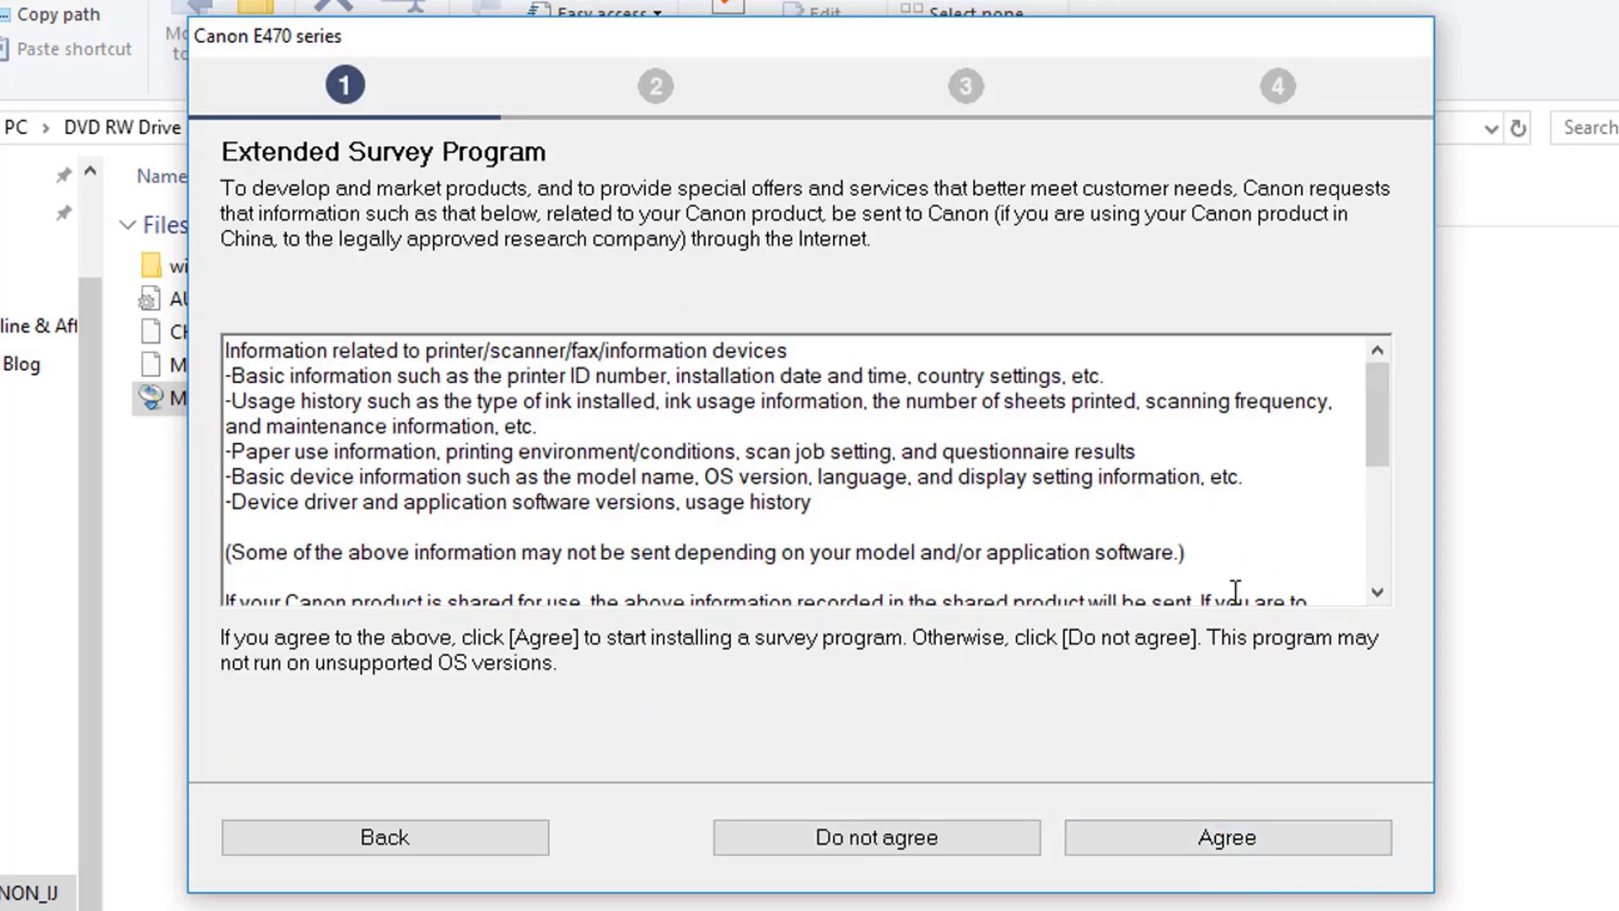
left_click(1195, 841)
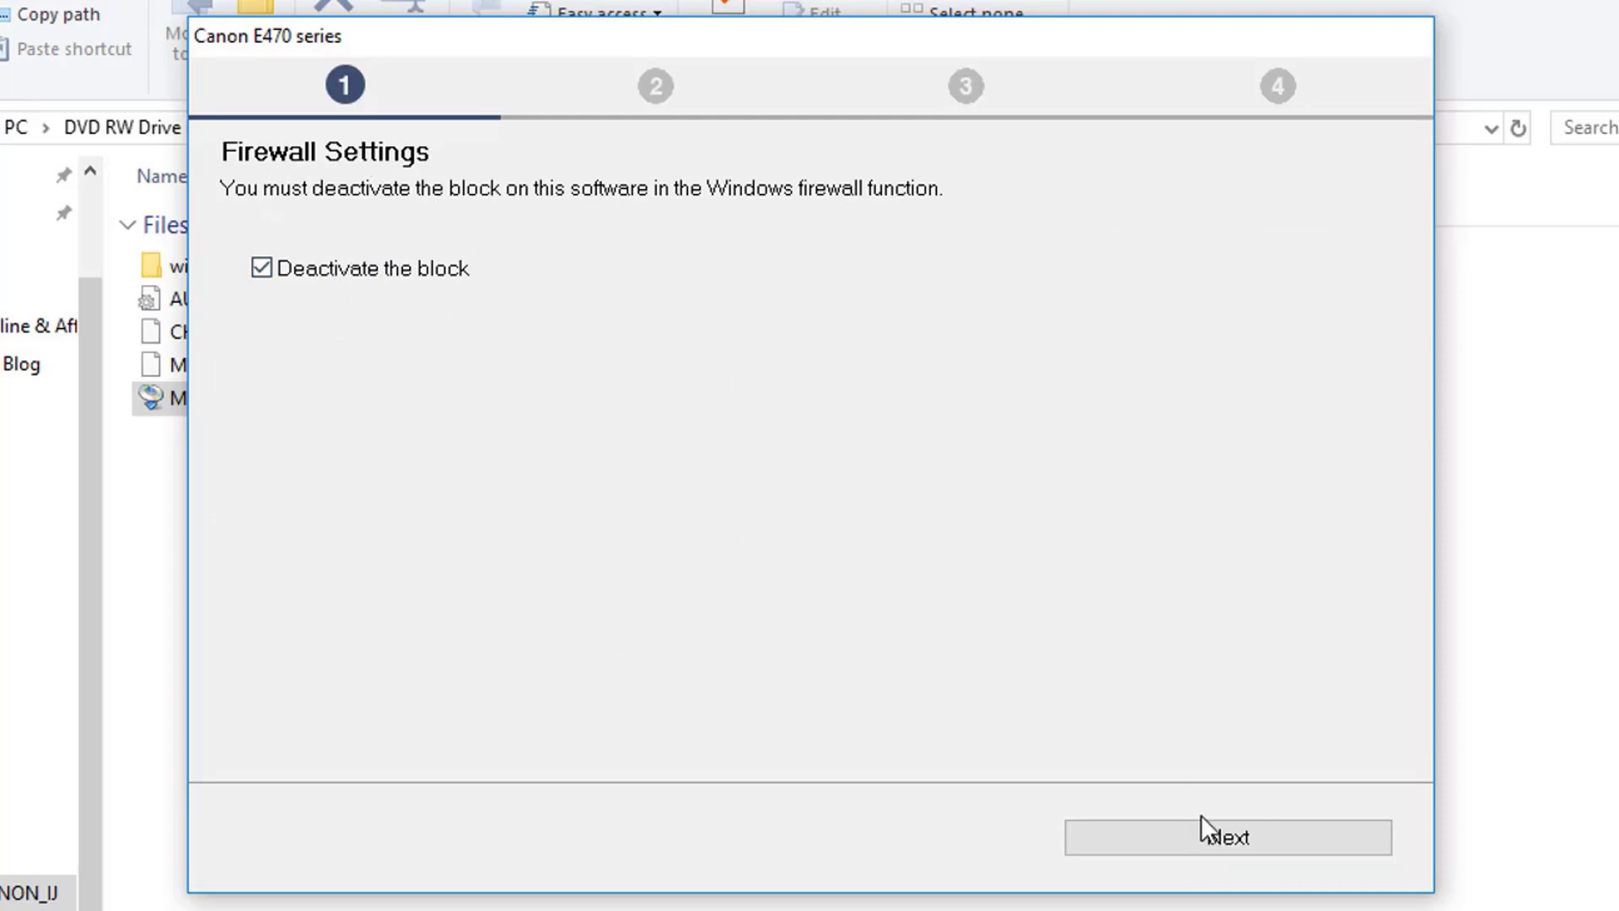
left_click(1256, 850)
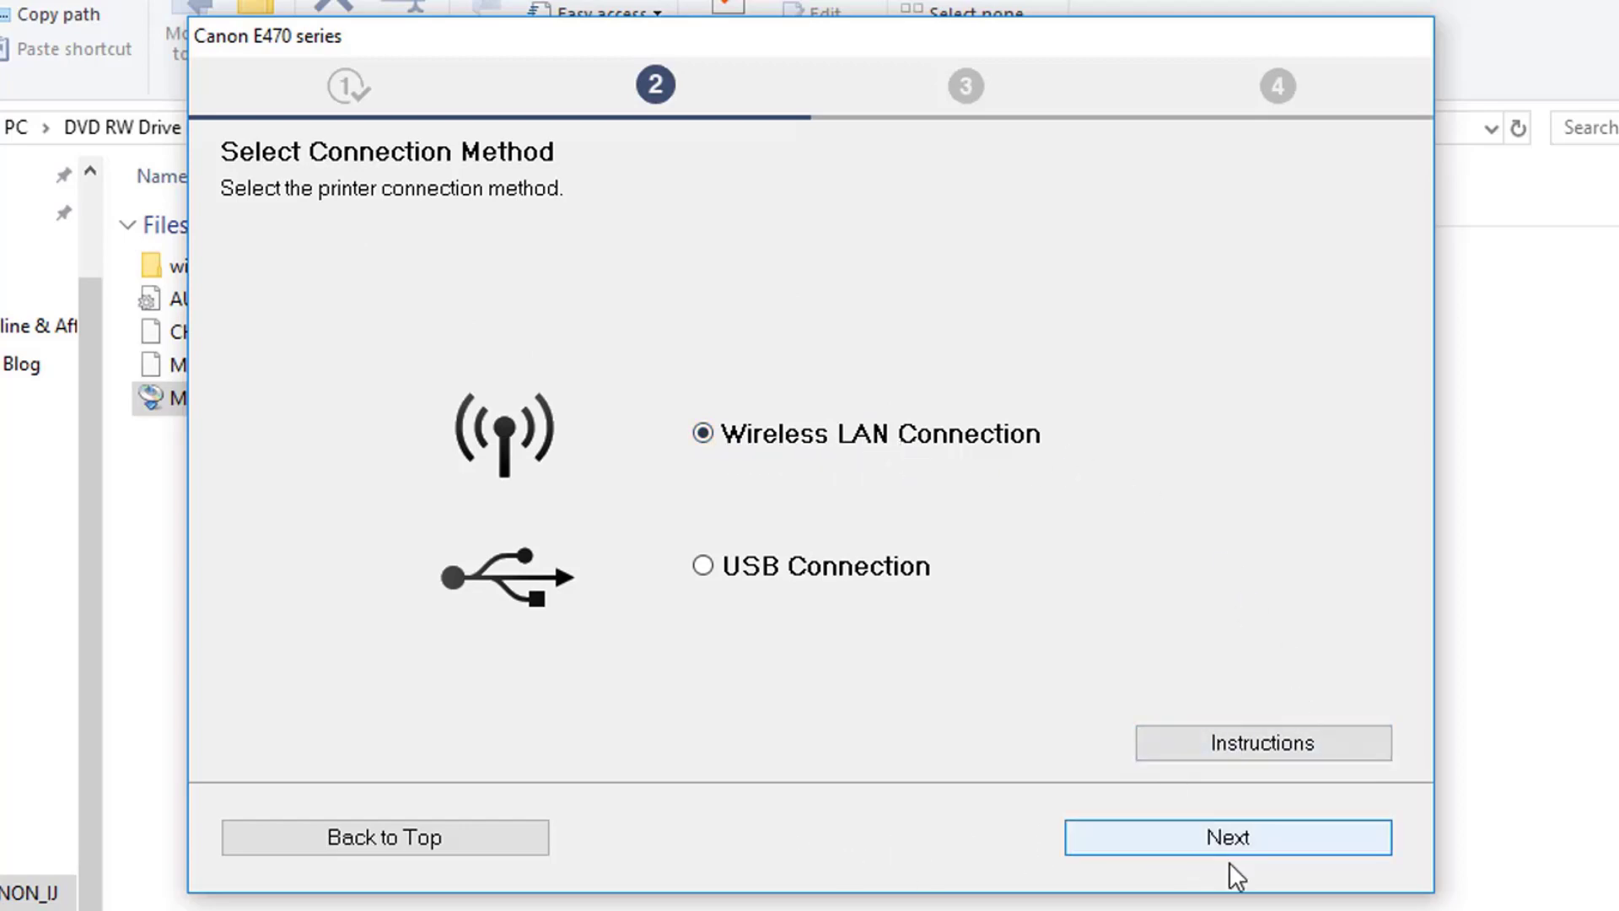
- Try to set up the powered-on printer over a Wireless LAN connection
left_click(1242, 839)
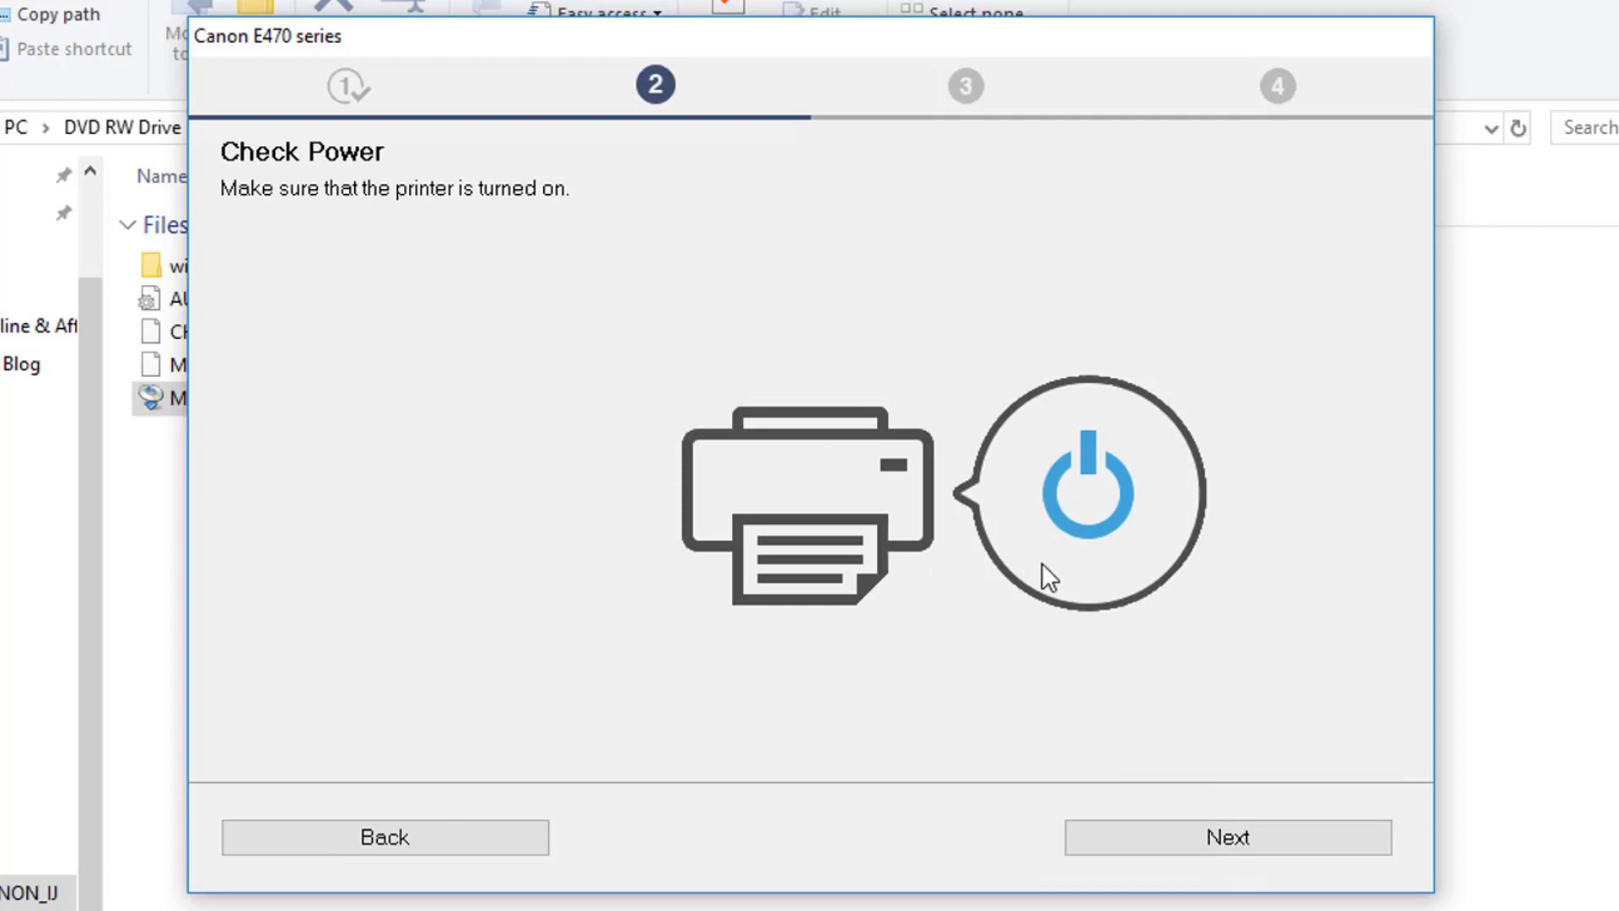
left_click(1242, 838)
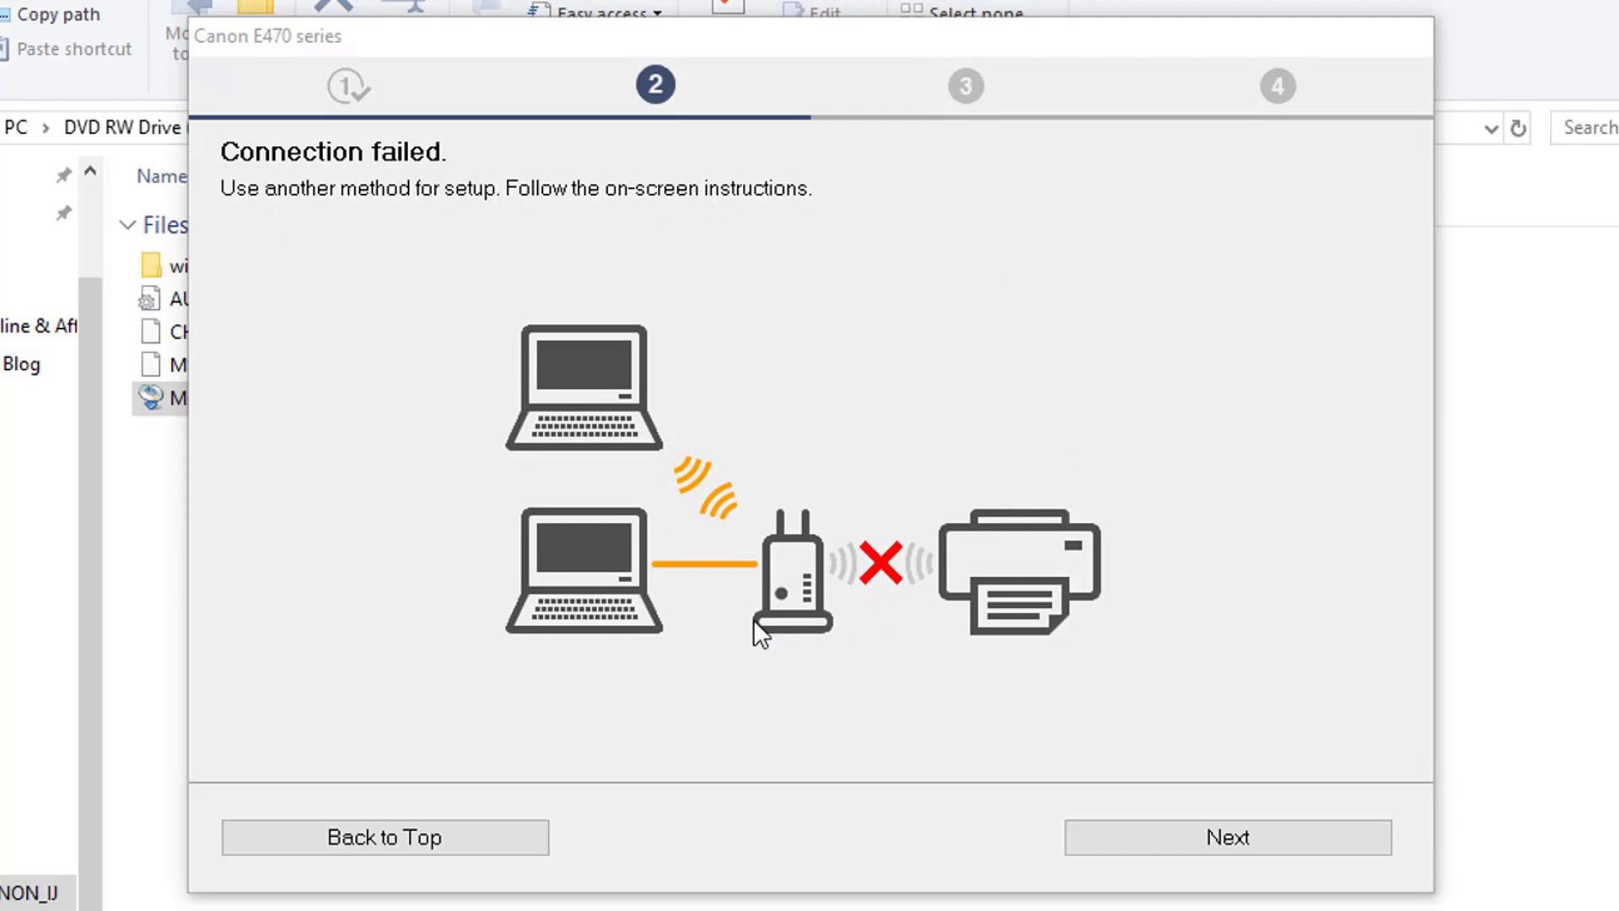
left_click(1235, 845)
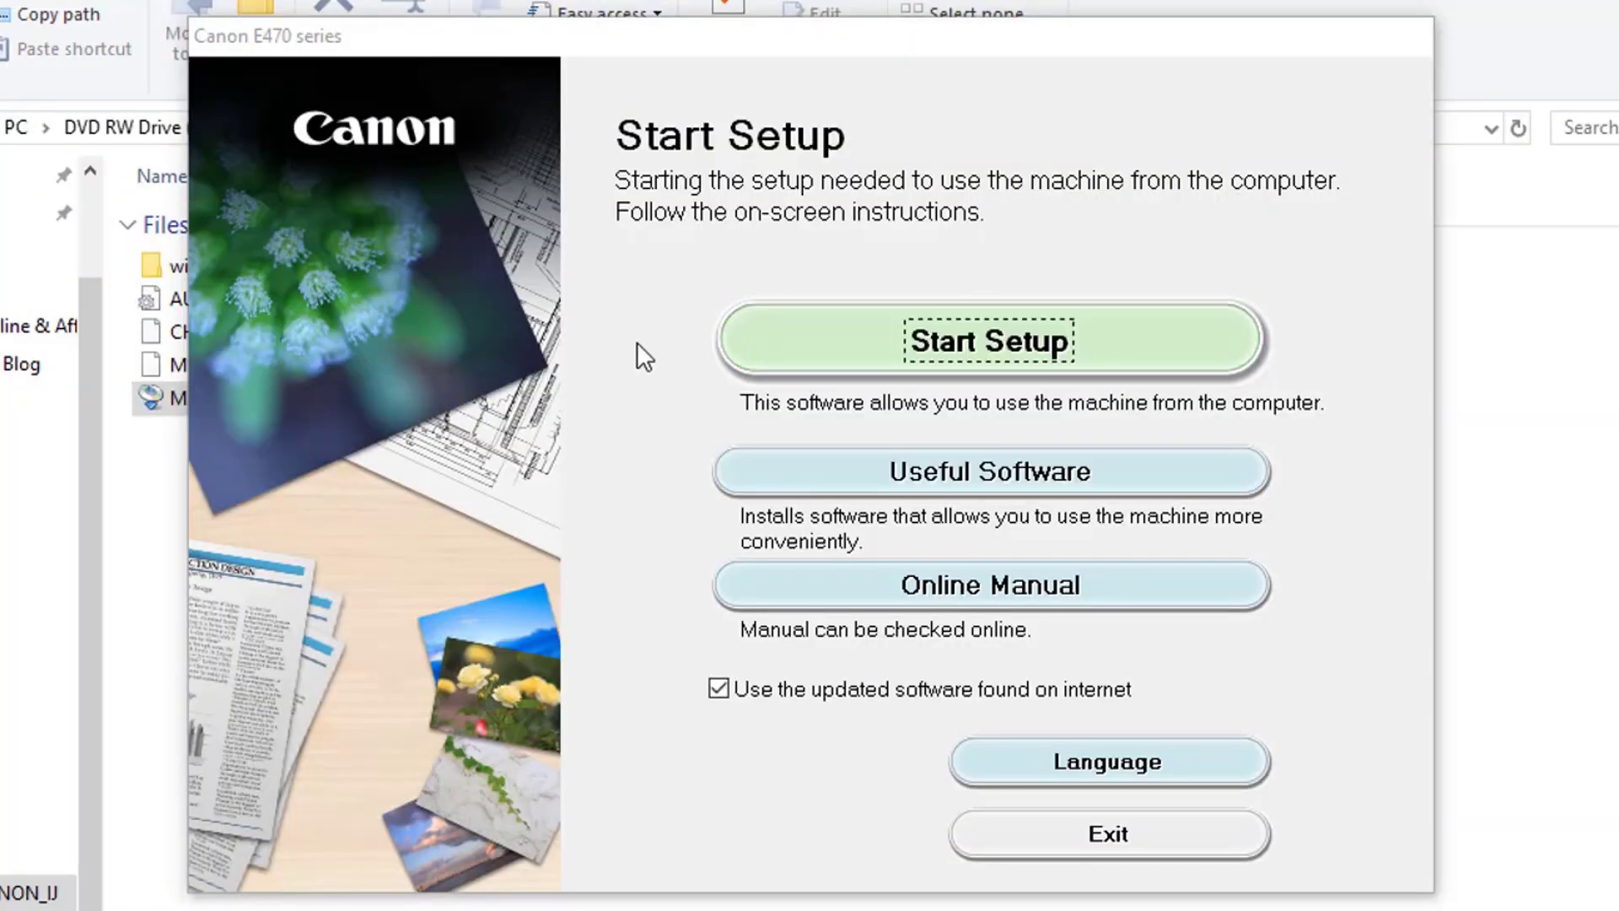
- Run the setup again for United States, agreeing to the license and extended survey and keeping the firewall block deactivated
left_click(1035, 339)
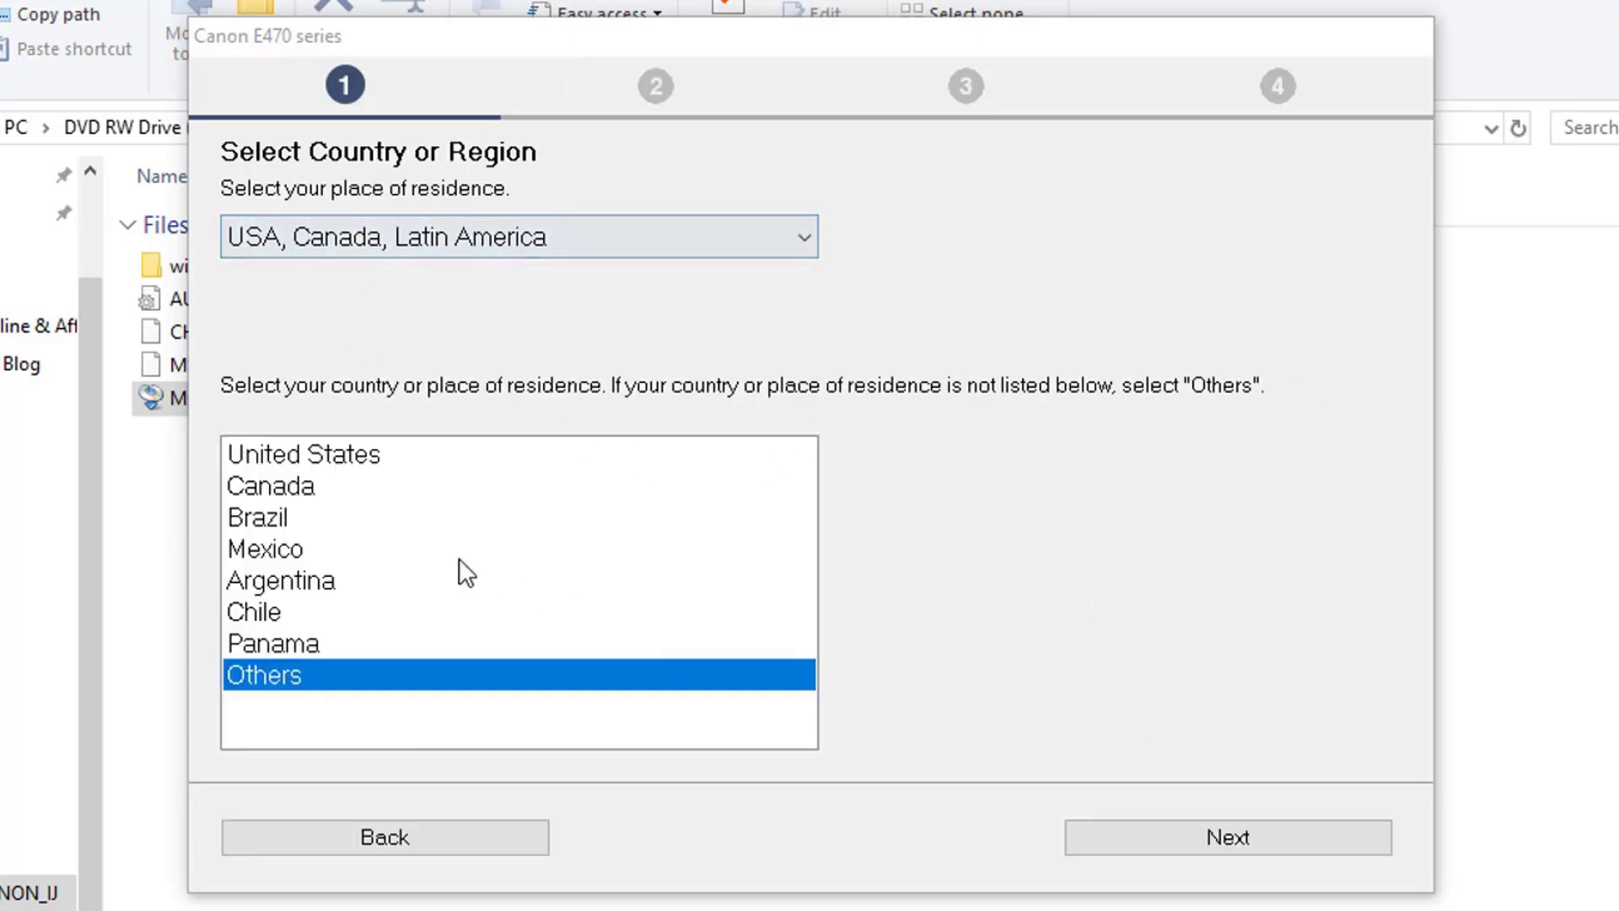
left_click(388, 459)
left_click(1193, 838)
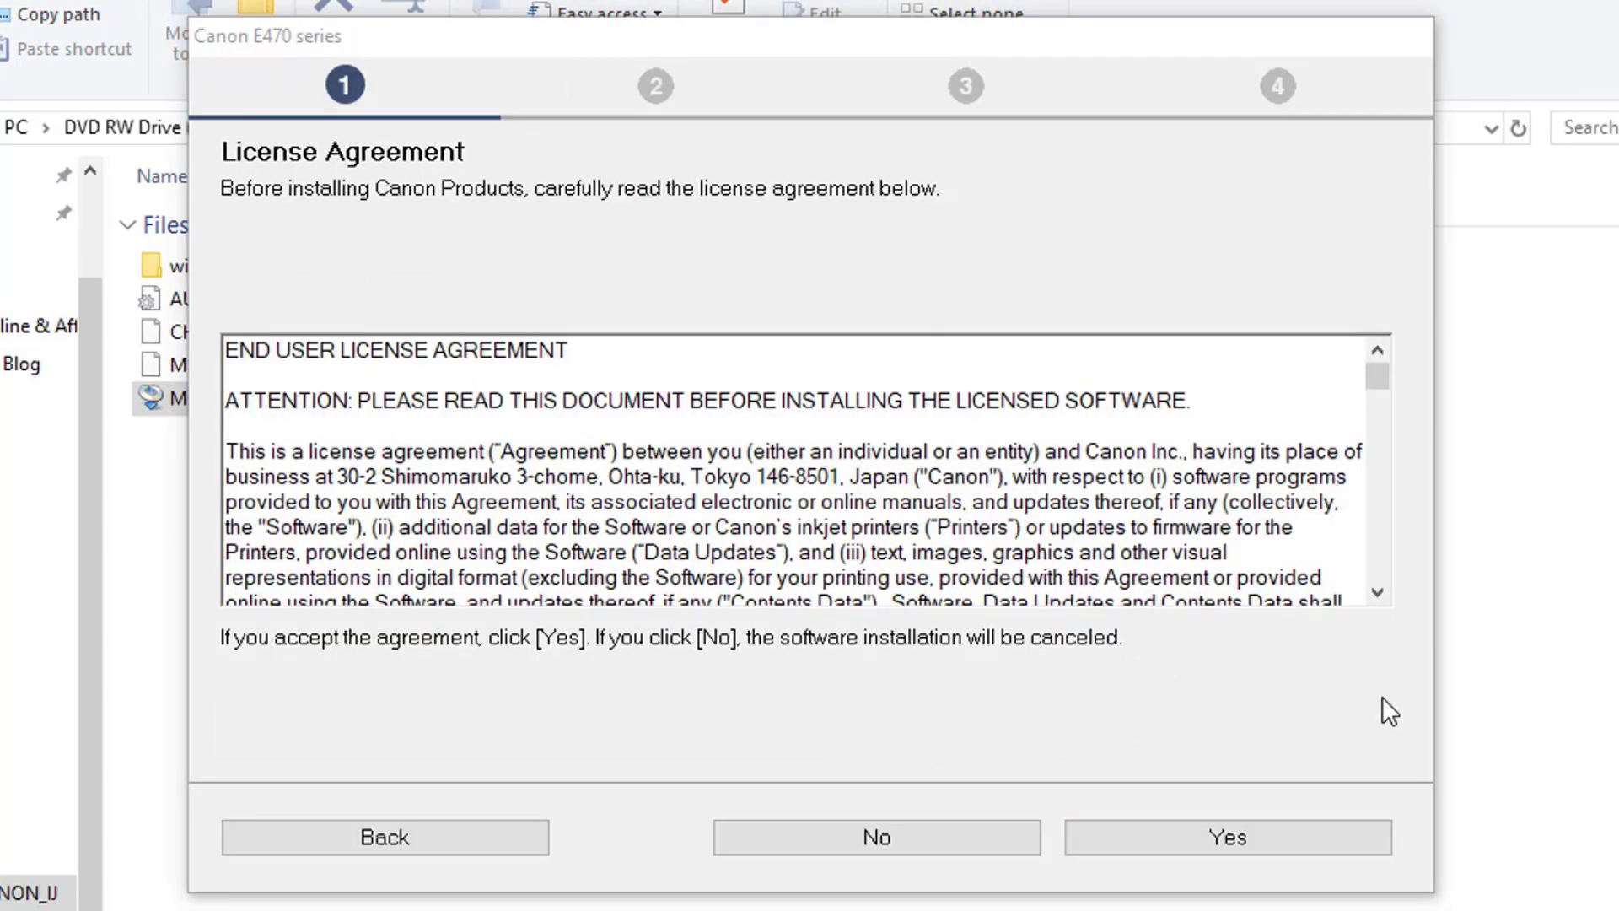
left_click(1214, 838)
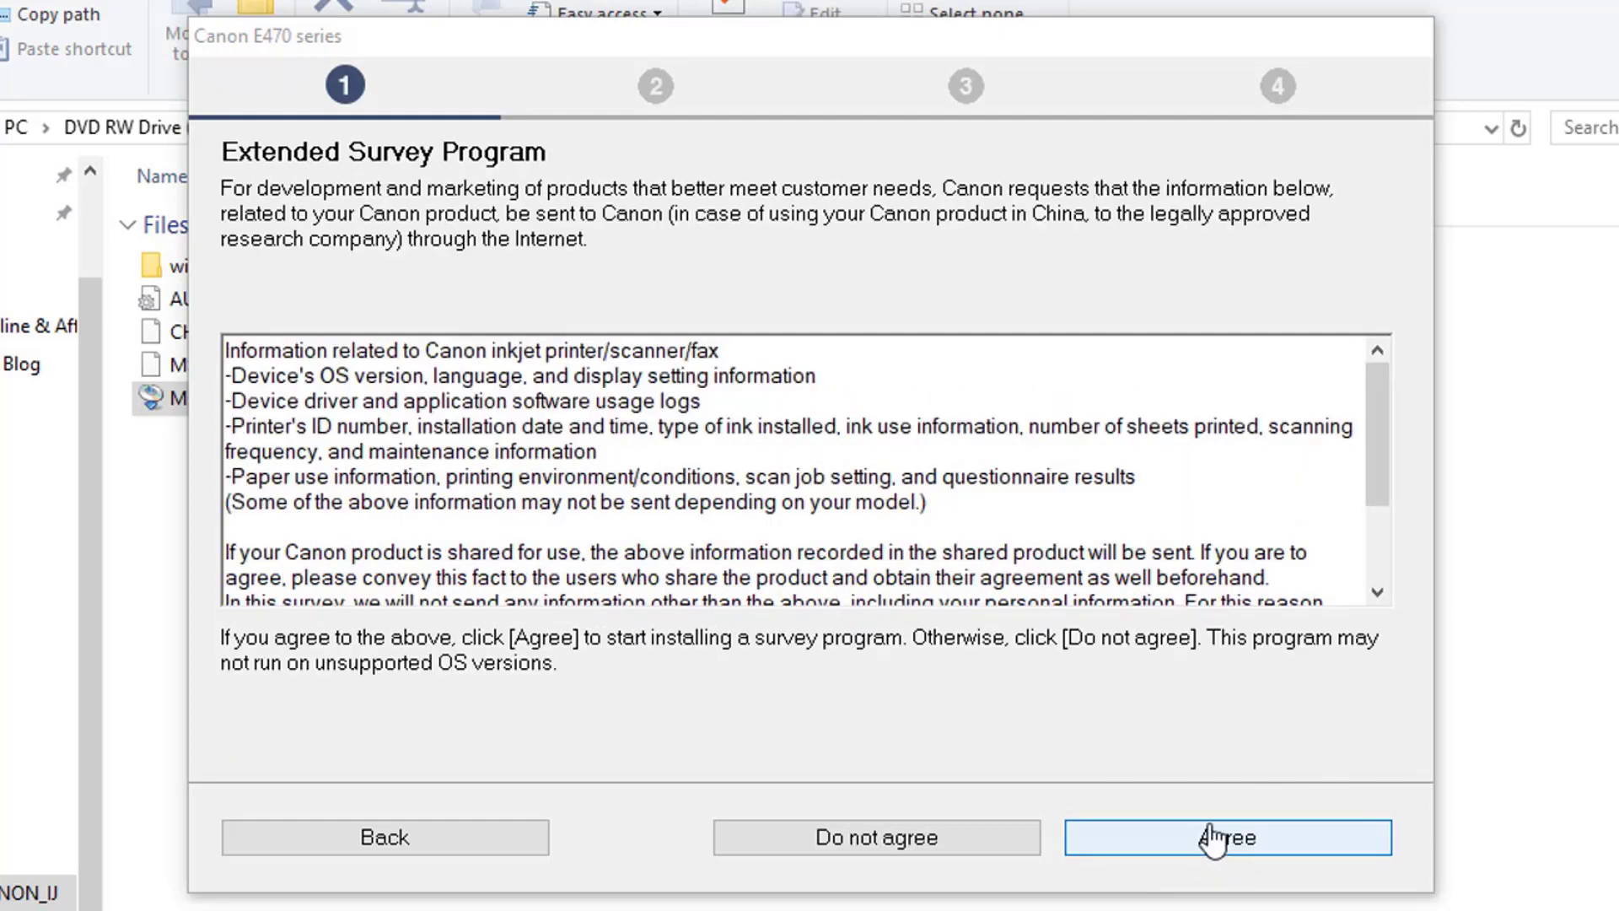
left_click(1211, 838)
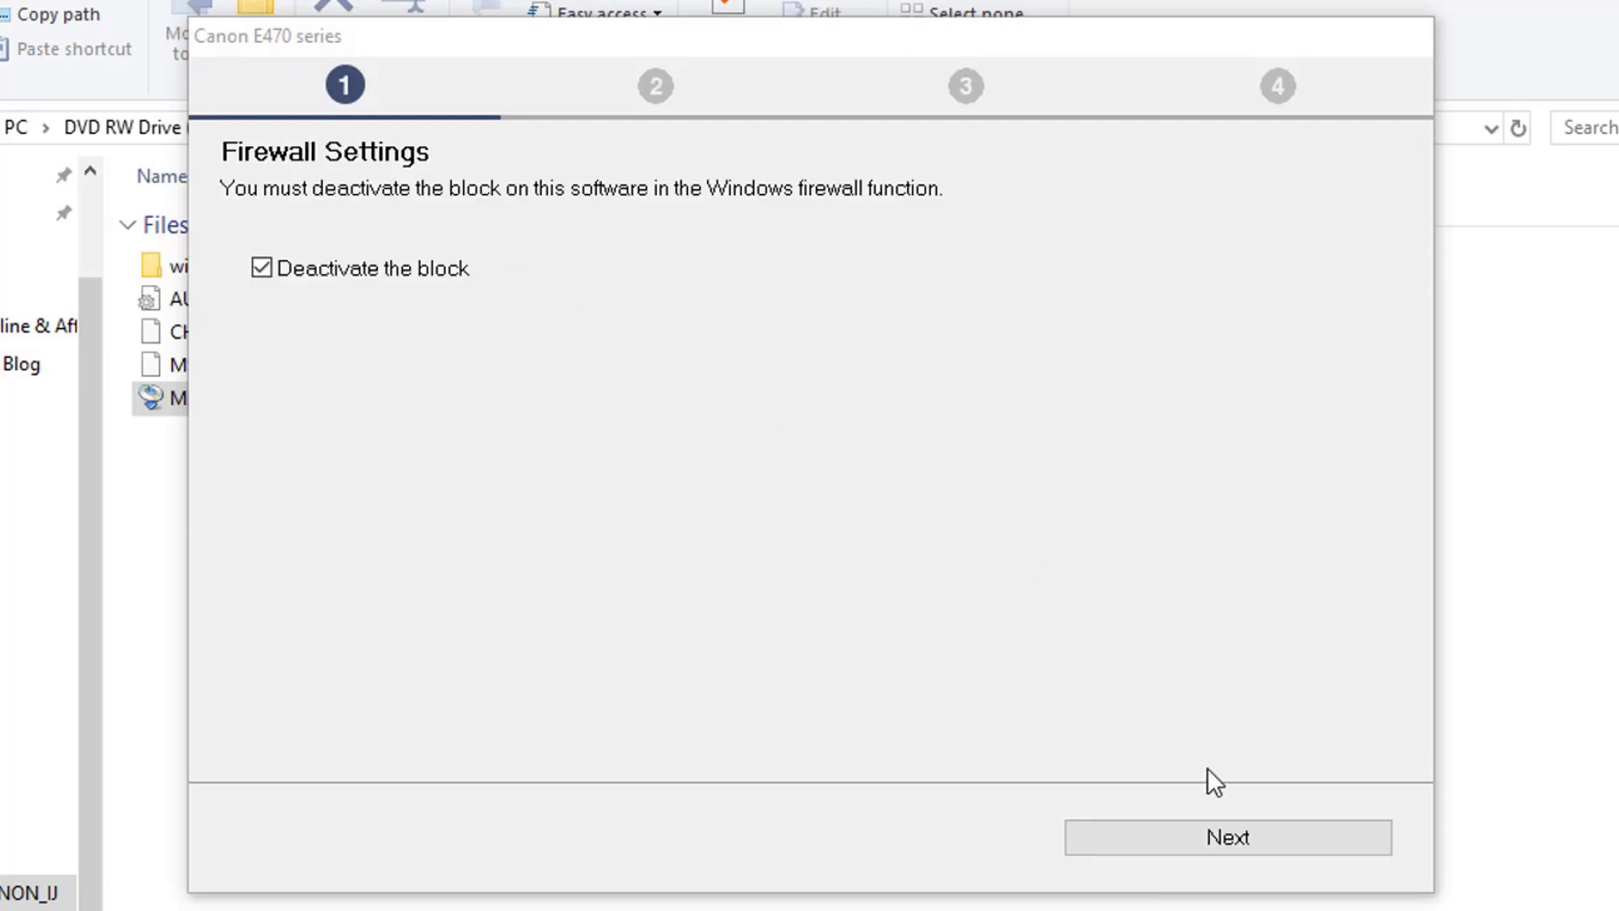
left_click(1238, 855)
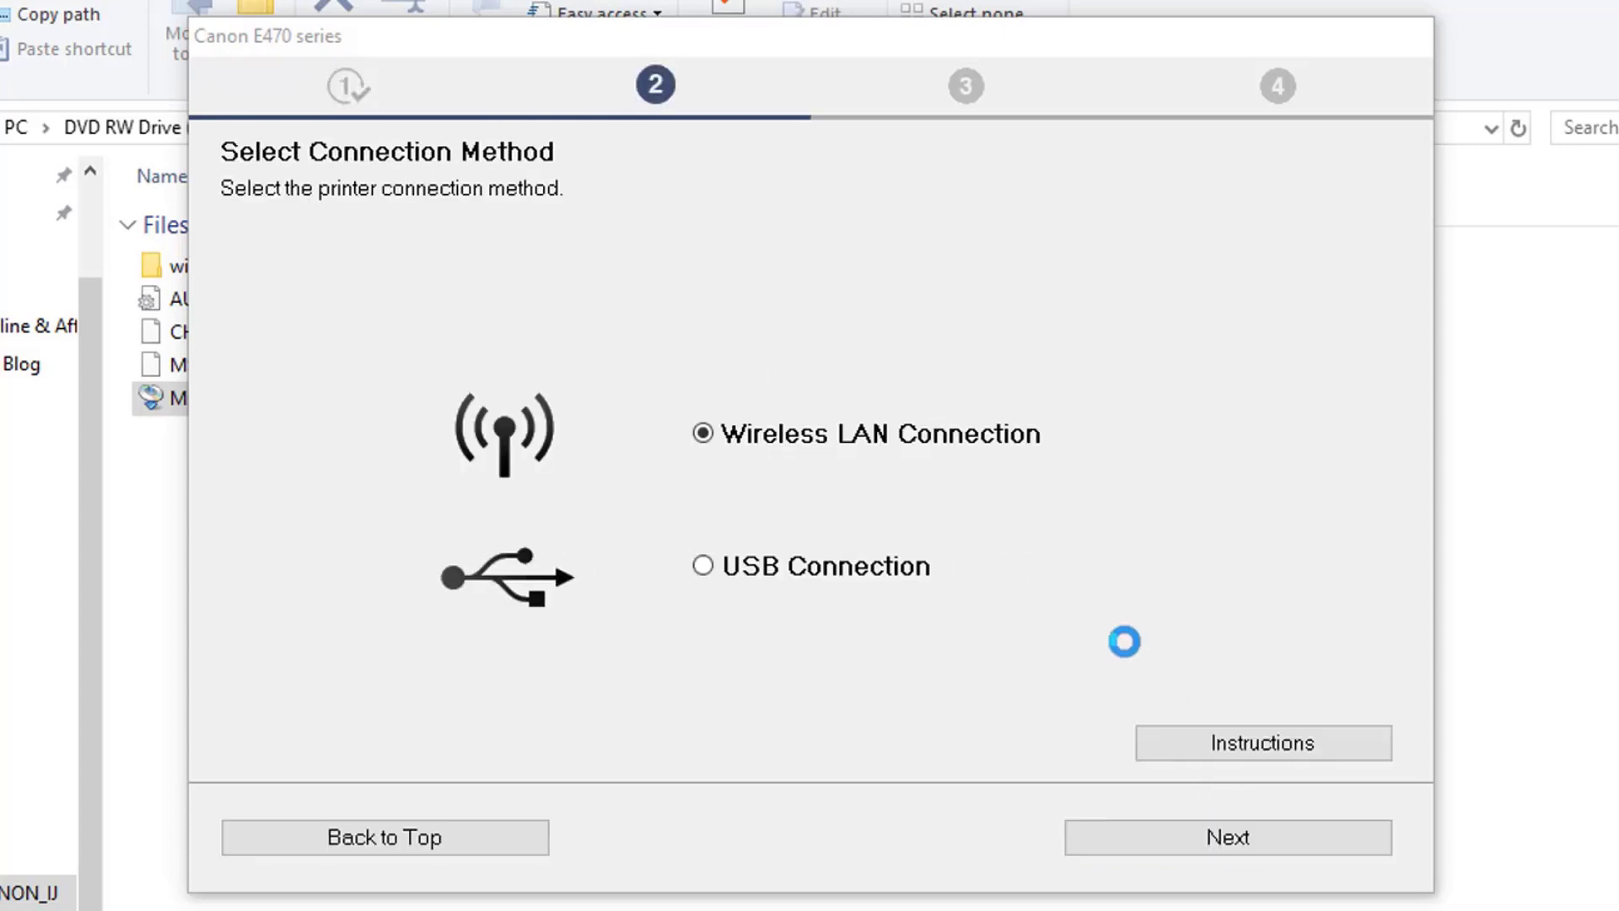
- Choose USB Connection as the printer connection method and proceed past the cable disconnection instruction
left_click(763, 579)
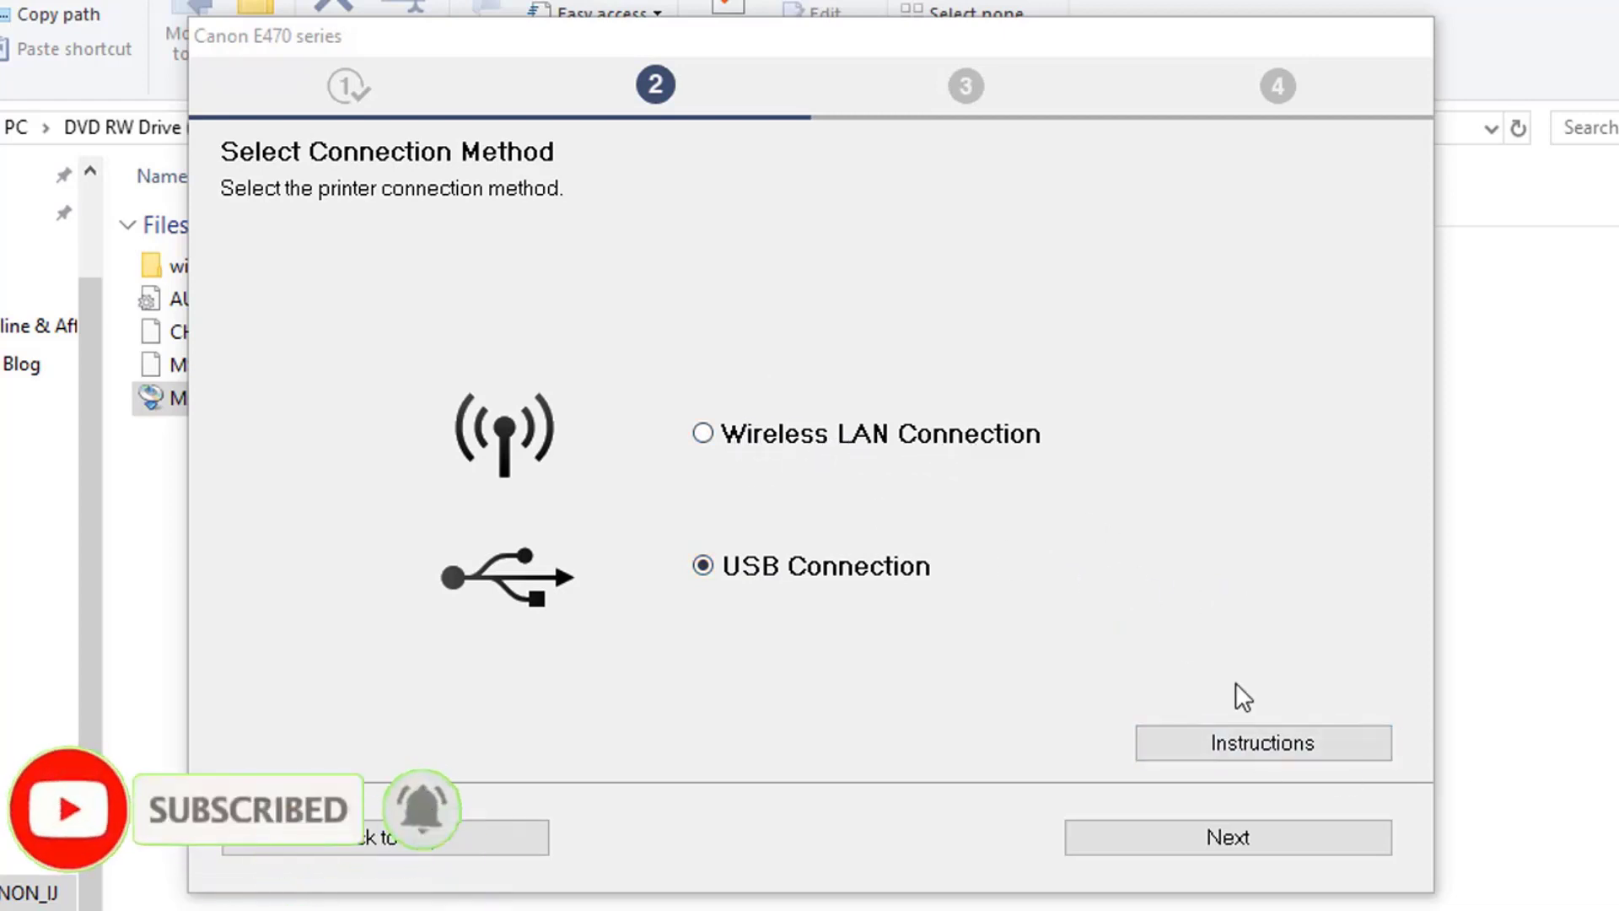
left_click(1243, 839)
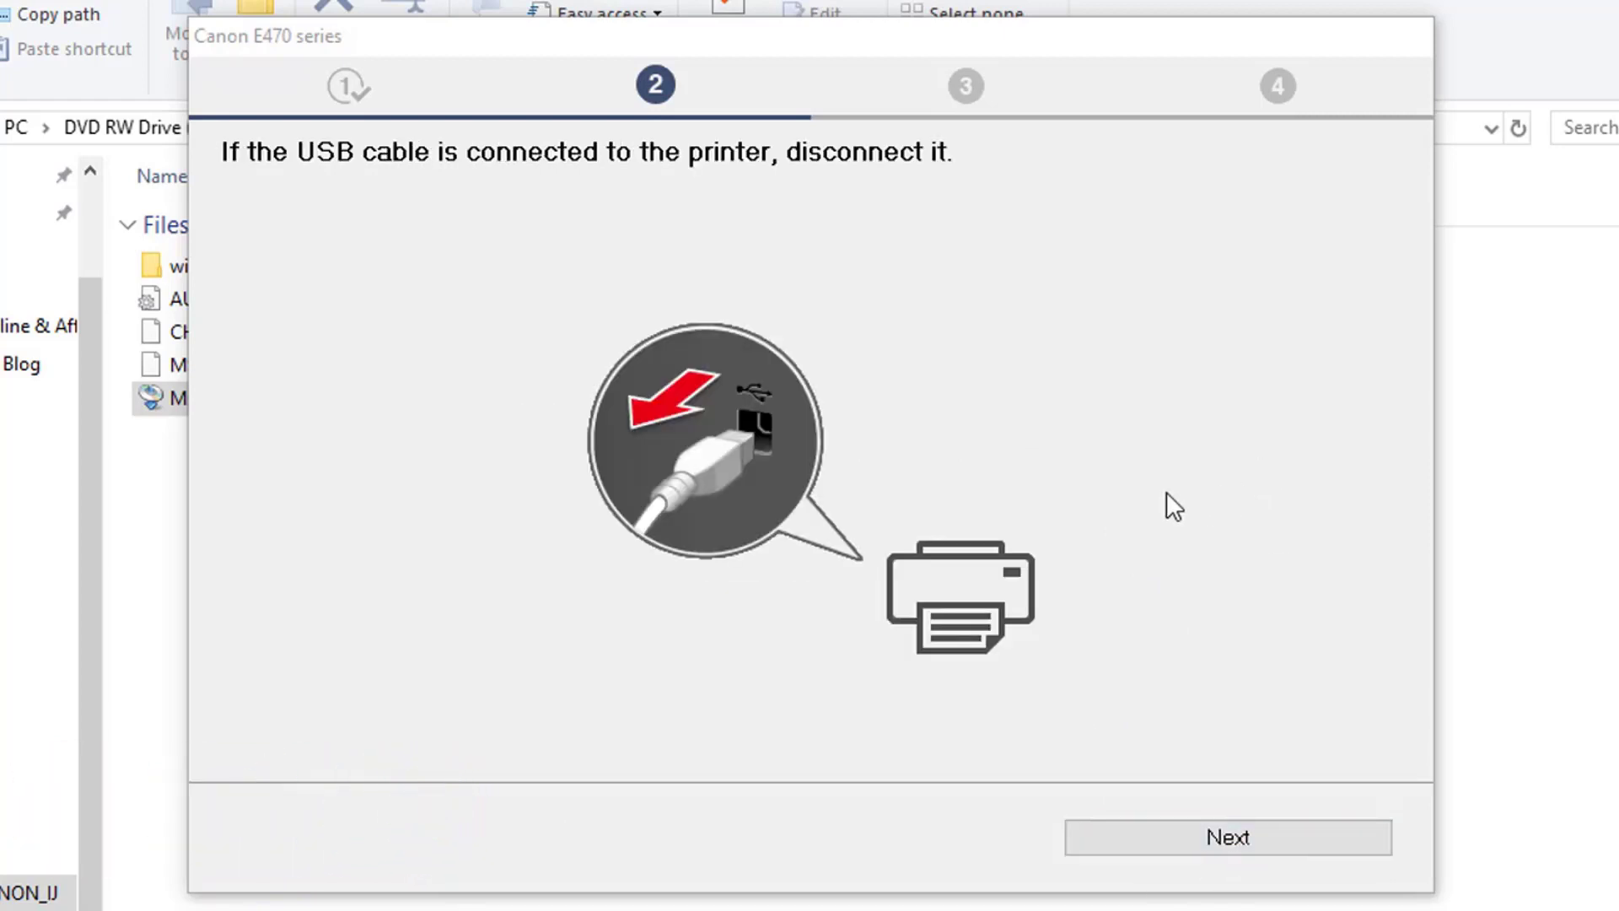
left_click(1261, 834)
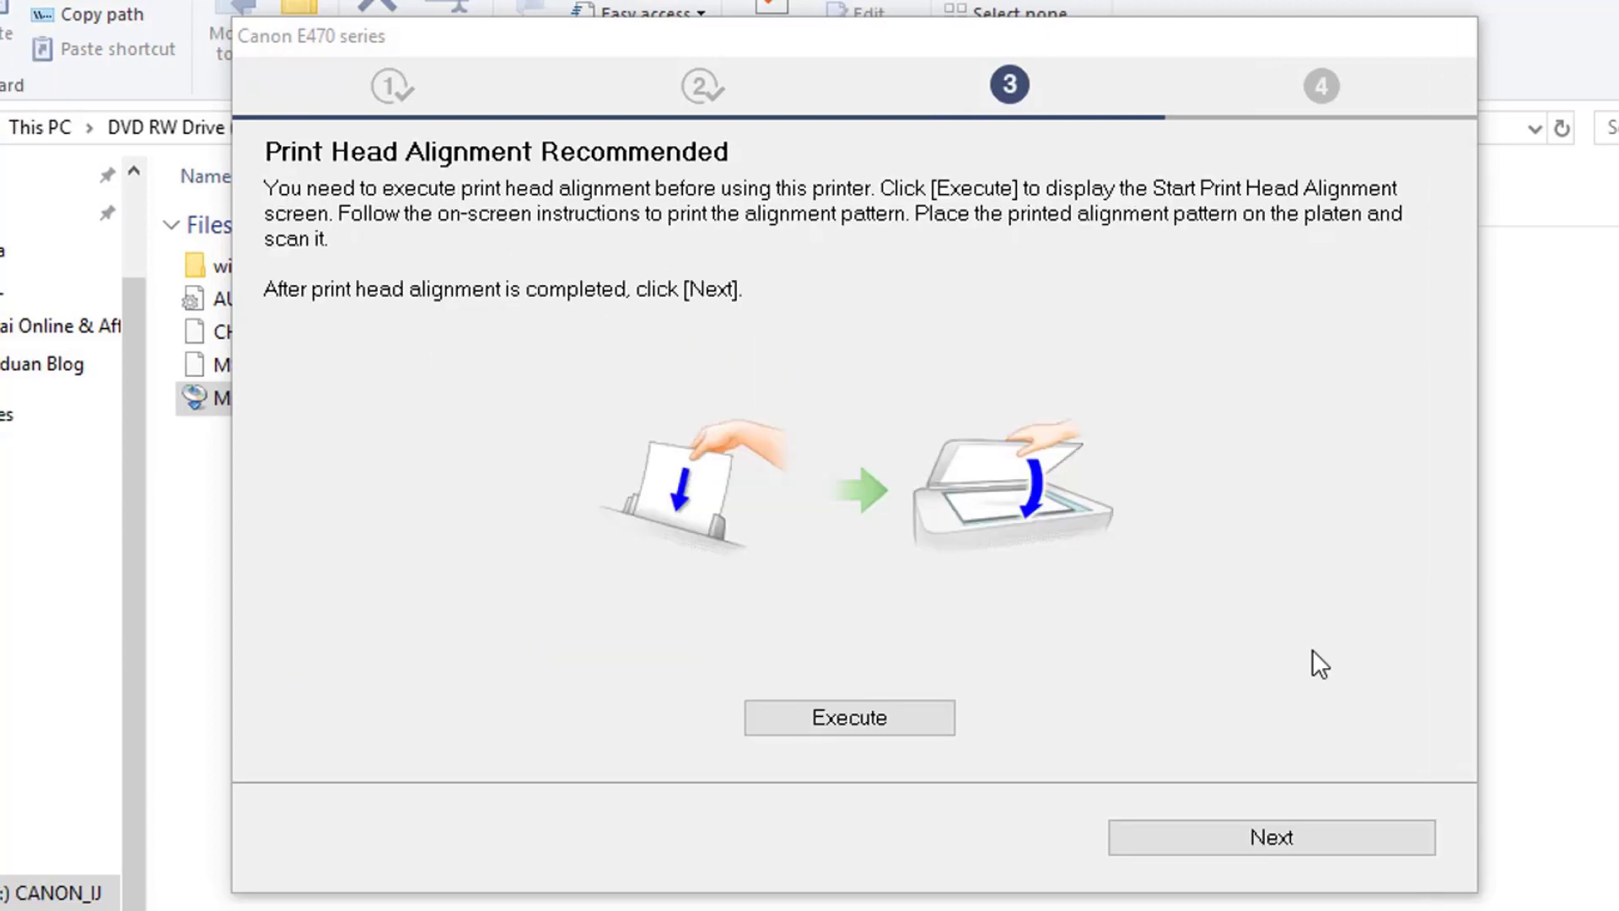
- Skip the print head alignment and test print, and complete the printer setup with it as the default printer
left_click(1267, 839)
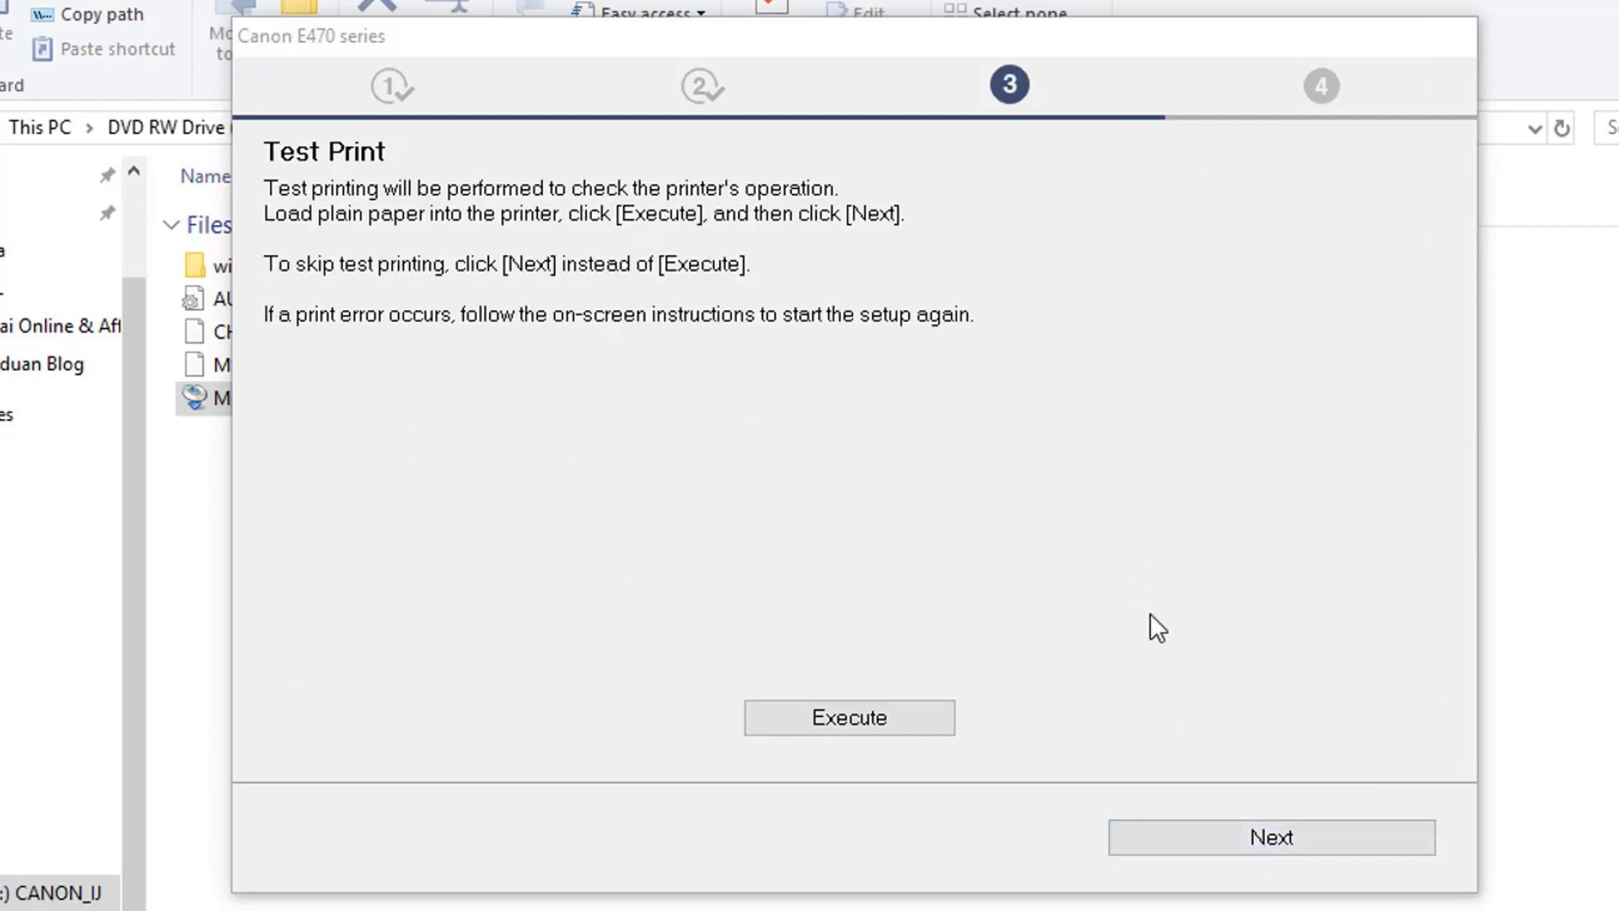
left_click(1265, 834)
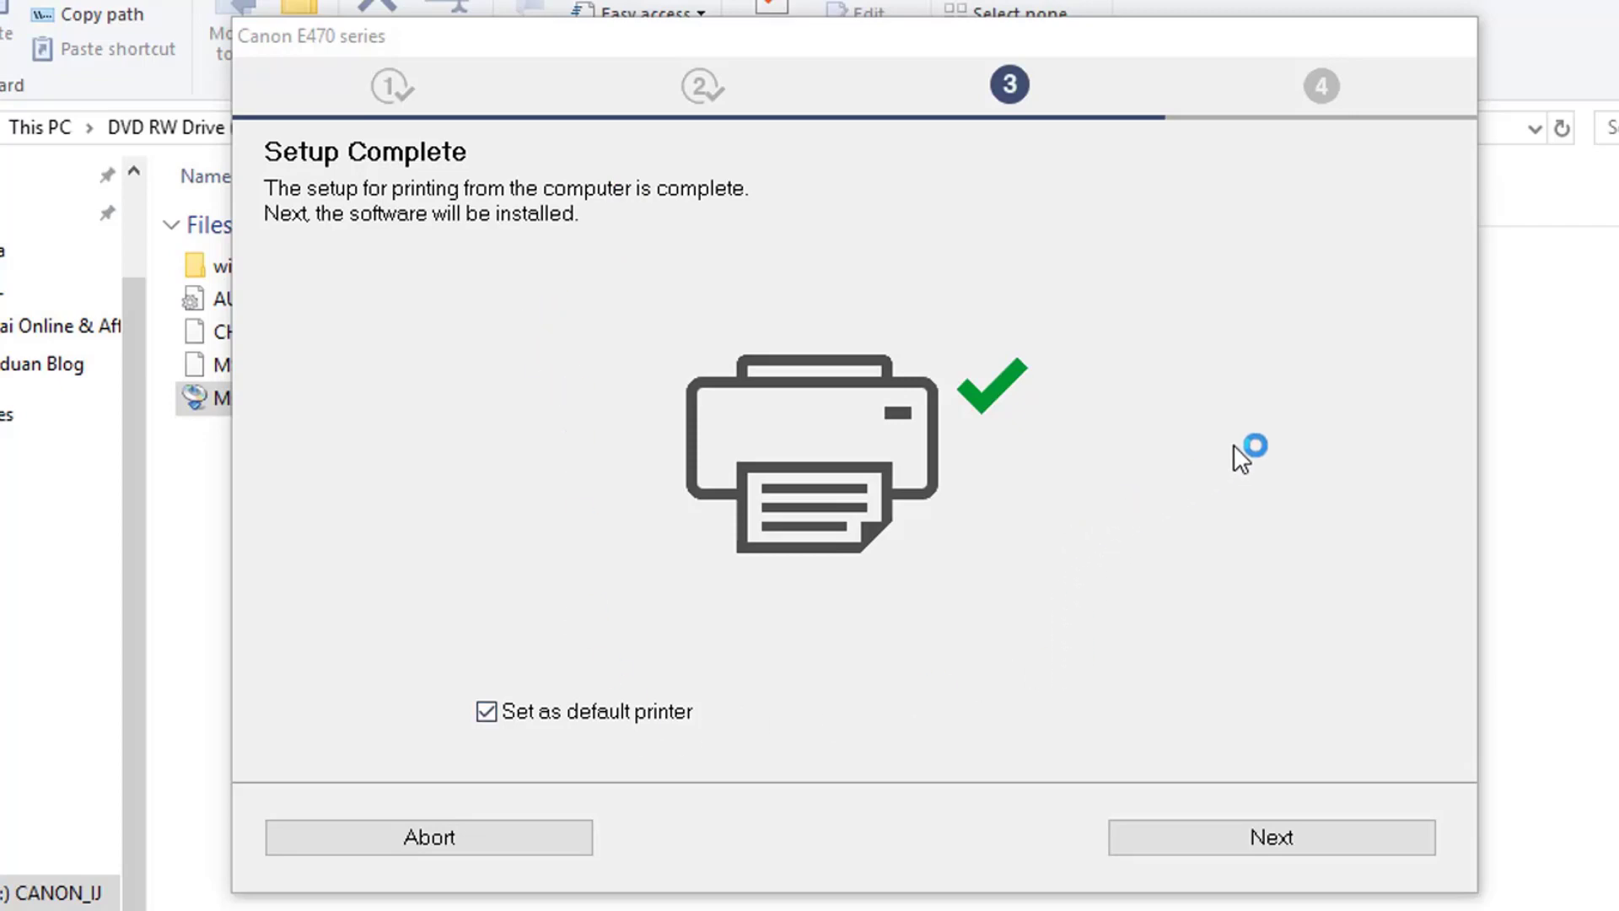
left_click(1274, 833)
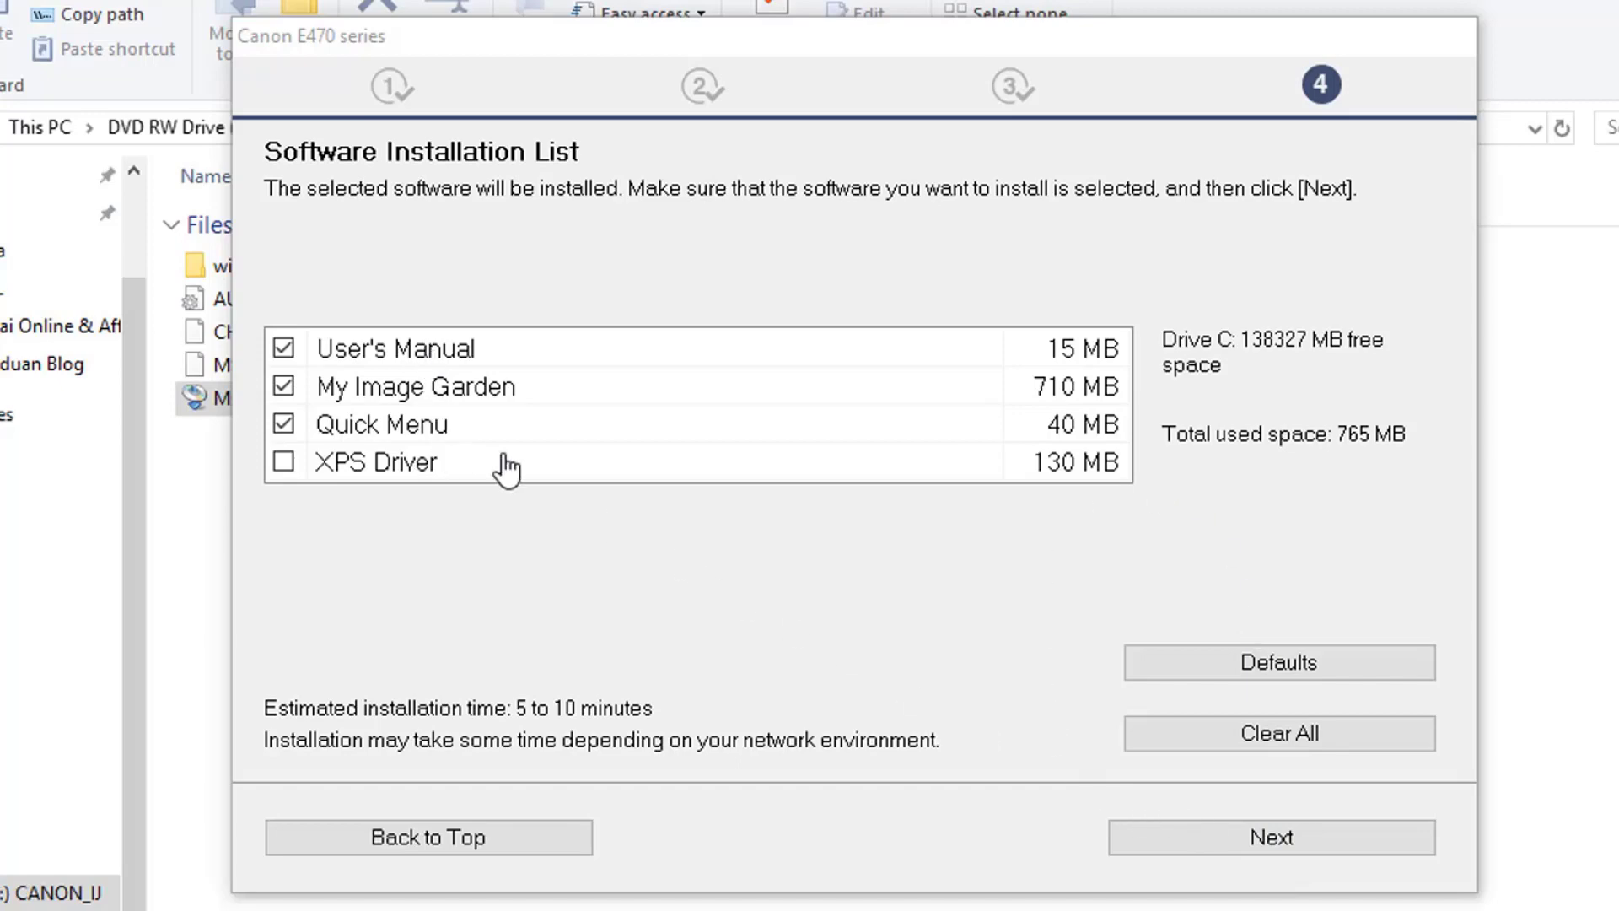
- Exclude User's Manual, My Image Garden and Quick Menu from the software installation, then finish and exit the installer
left_click(284, 347)
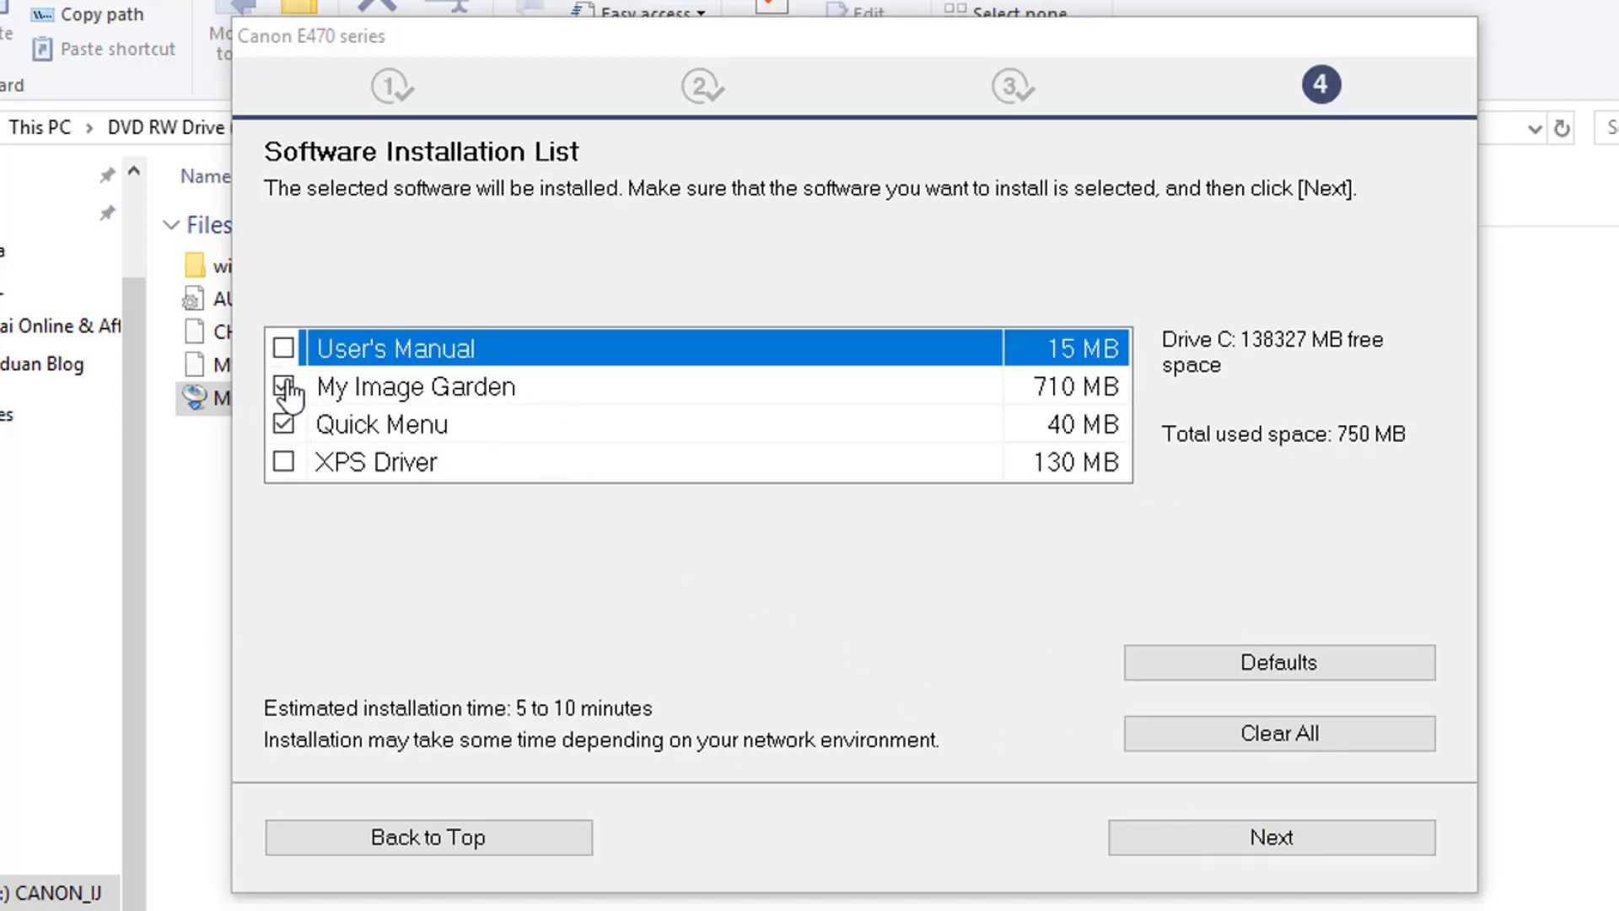
left_click(284, 386)
left_click(297, 424)
left_click(1294, 844)
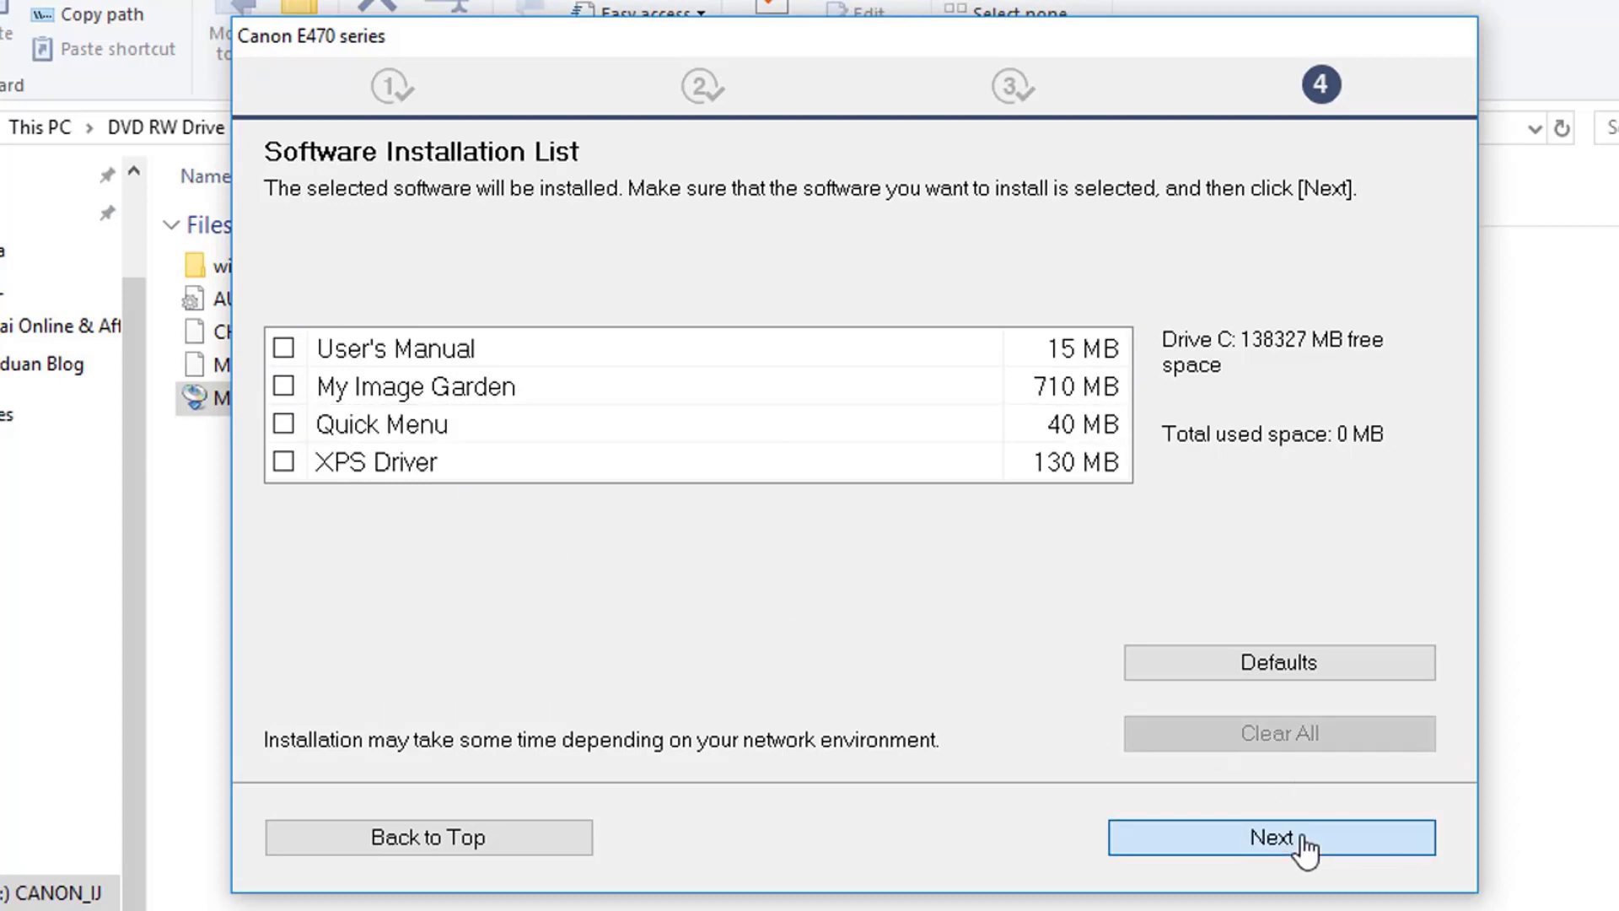
left_click(1213, 838)
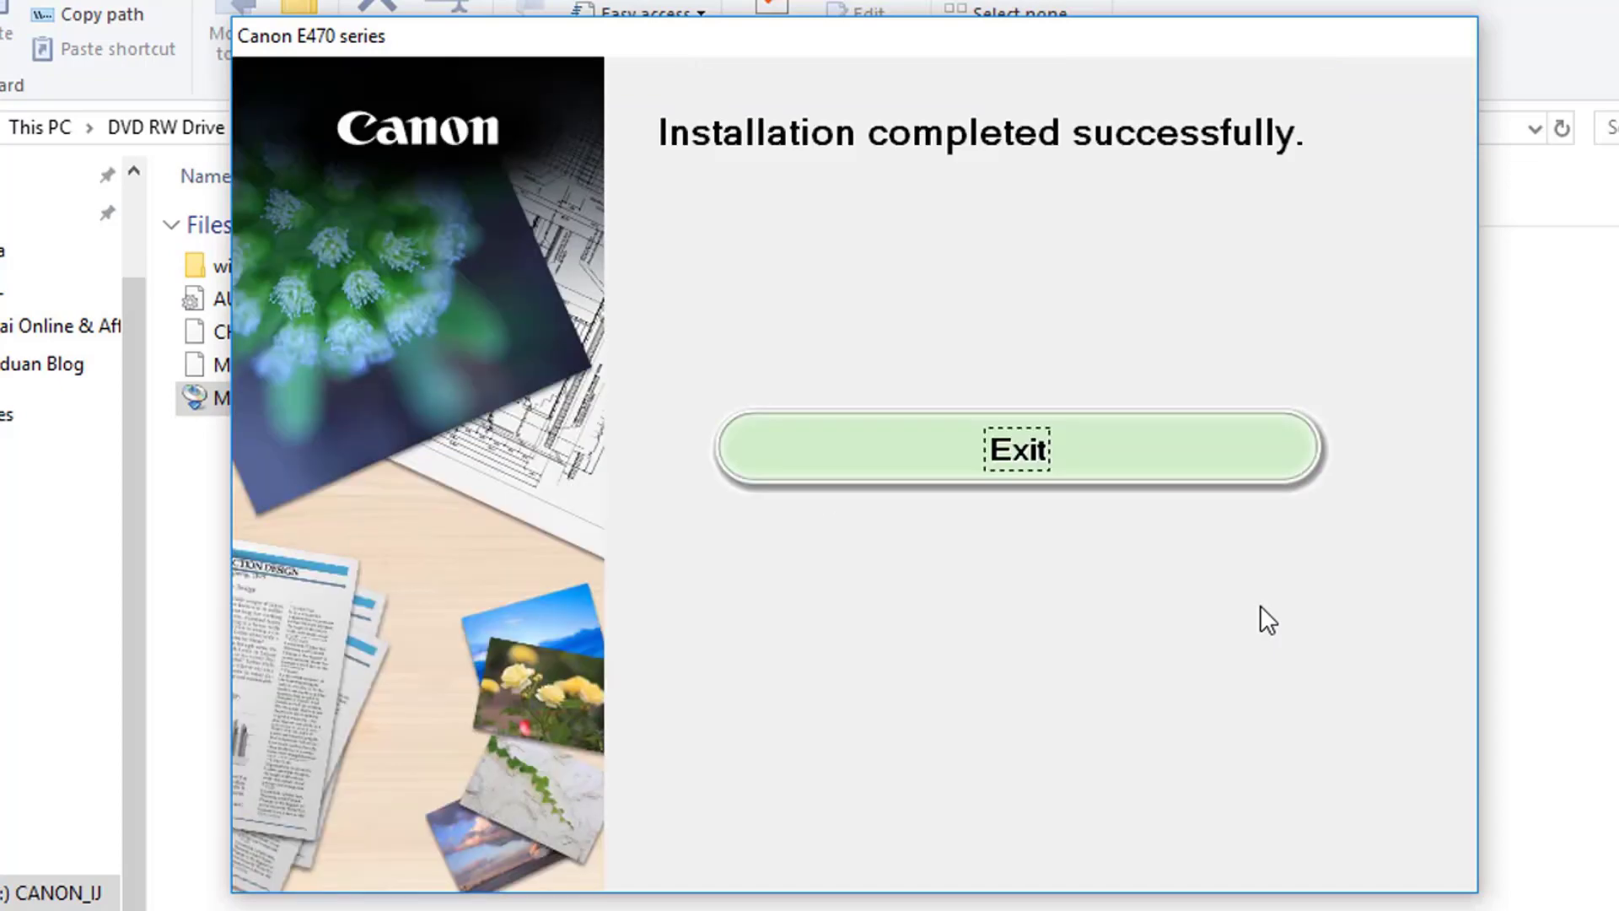
left_click(1028, 456)
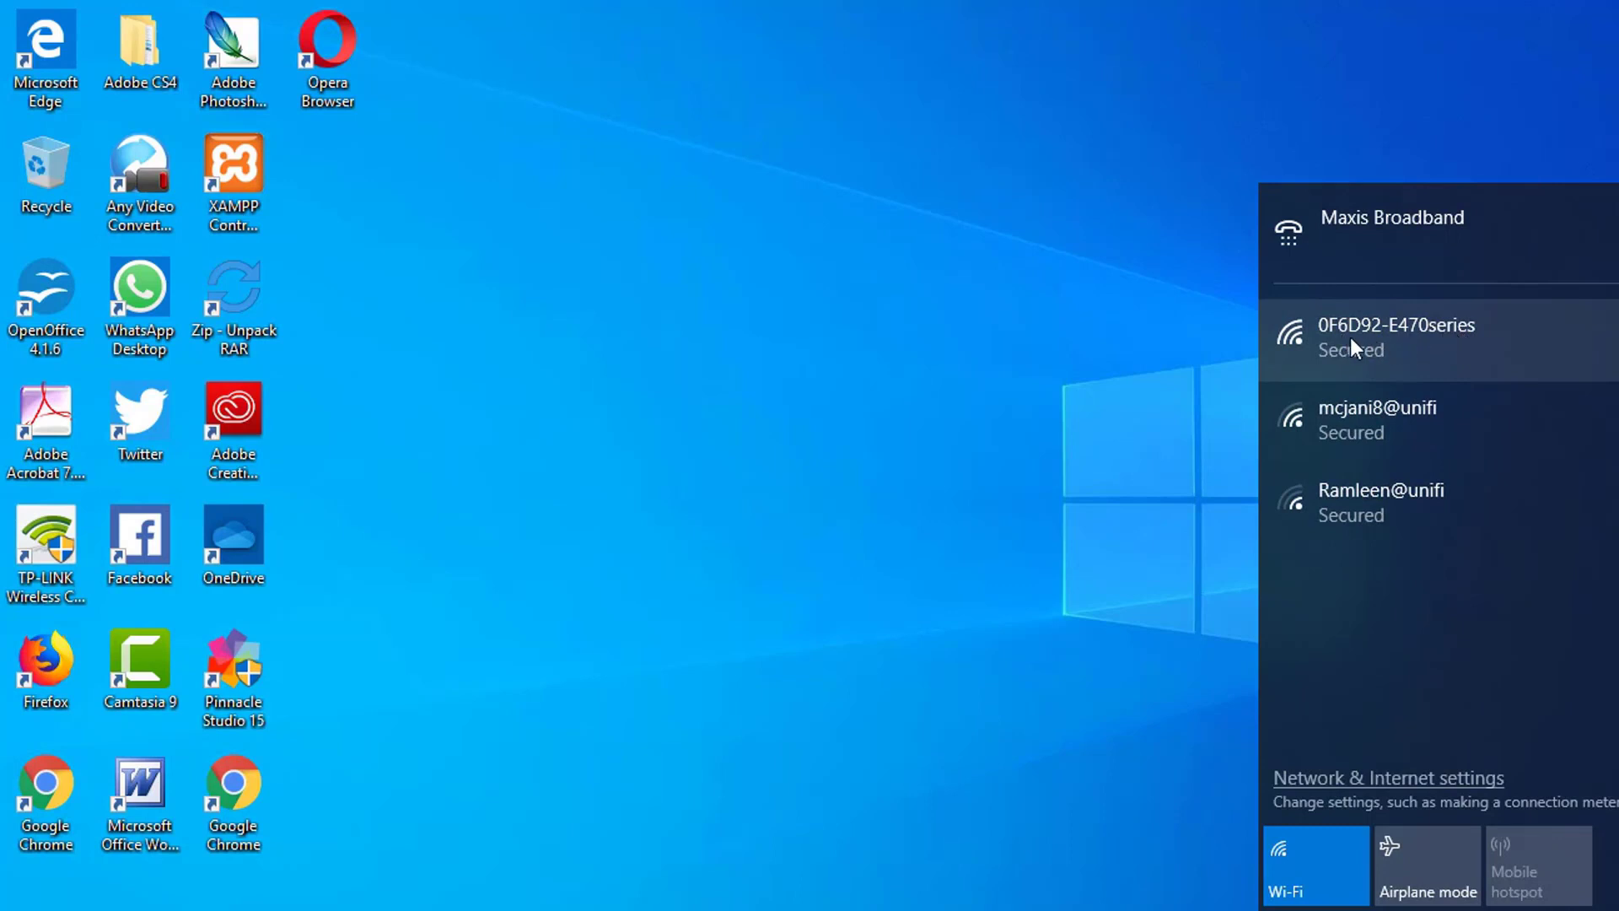
- Connect the computer to the printer's 0F6D92-E470series Wi-Fi network and close the network list
left_click(1429, 339)
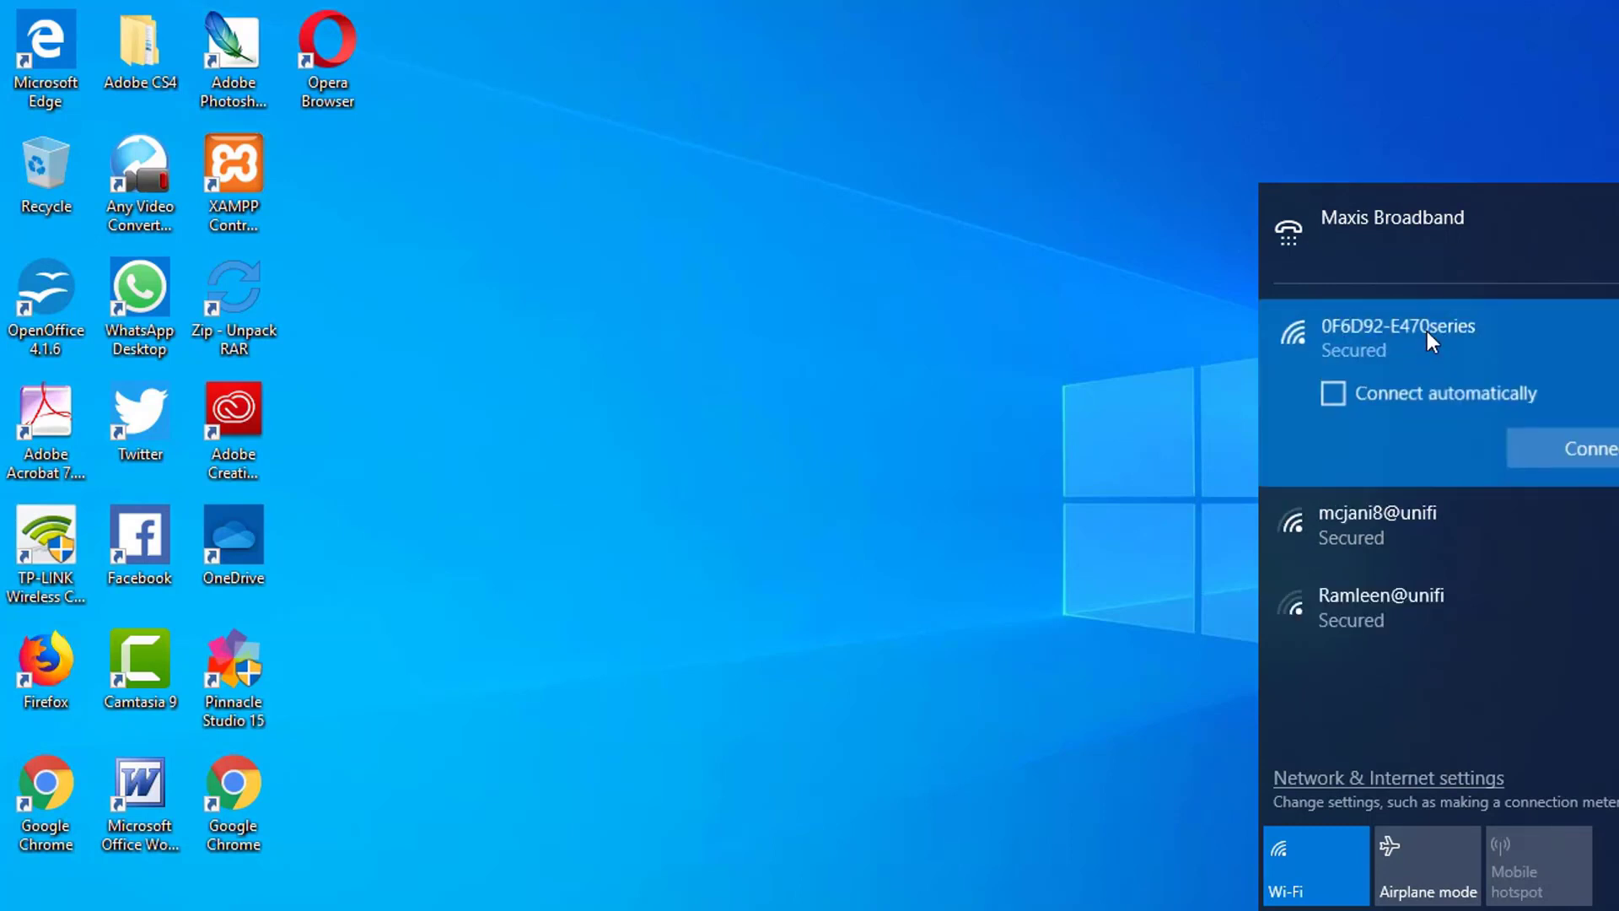
left_click(1590, 452)
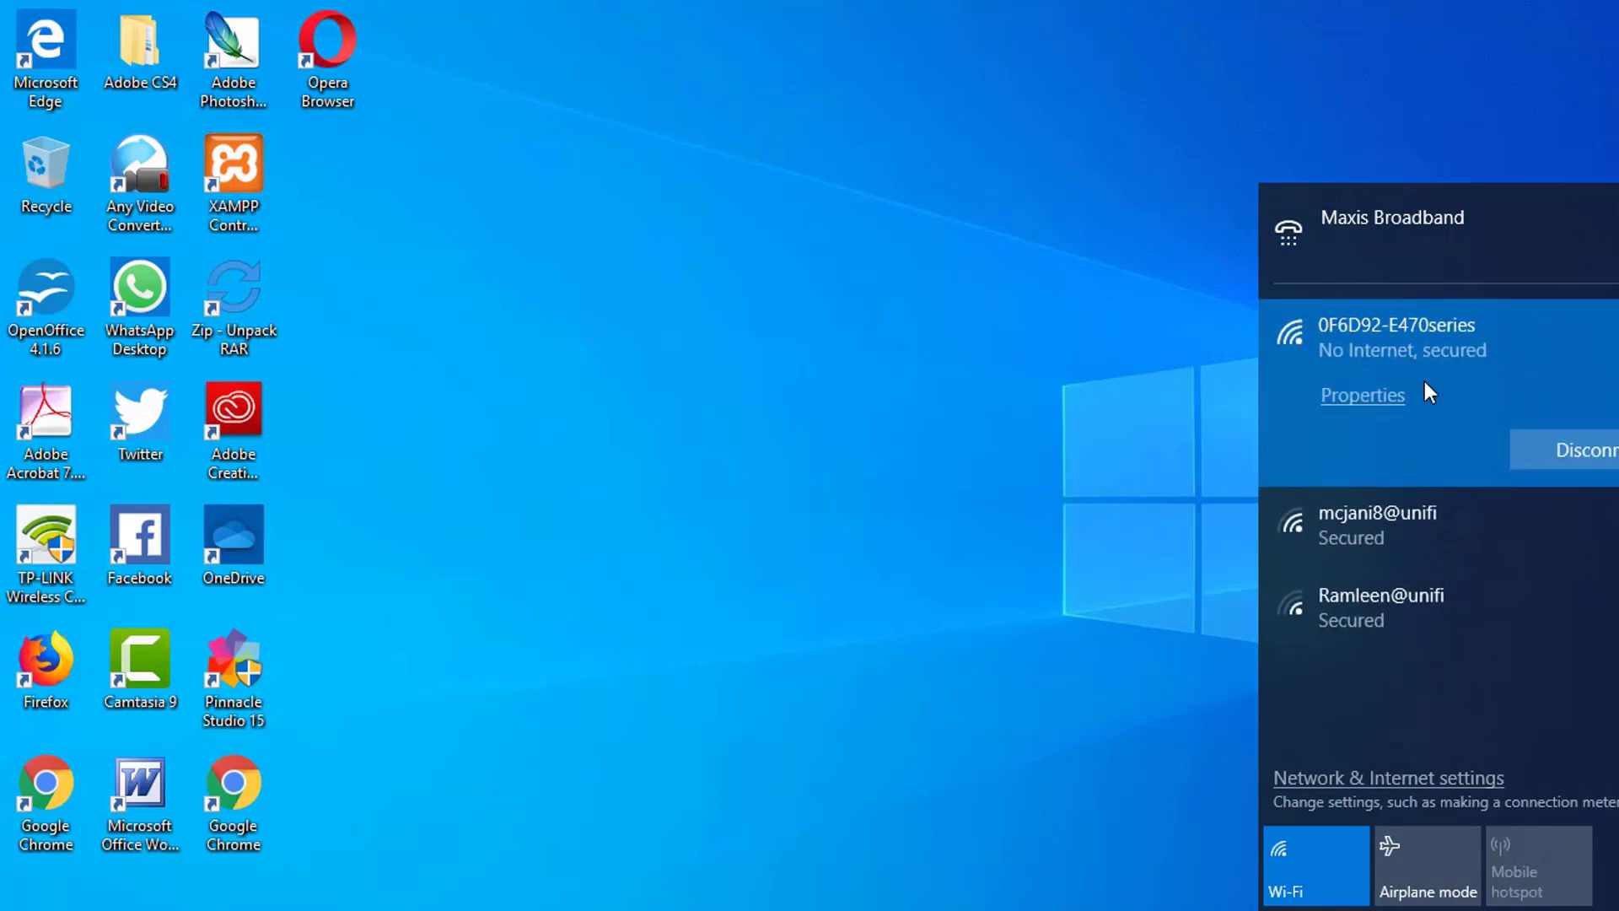
left_click(968, 439)
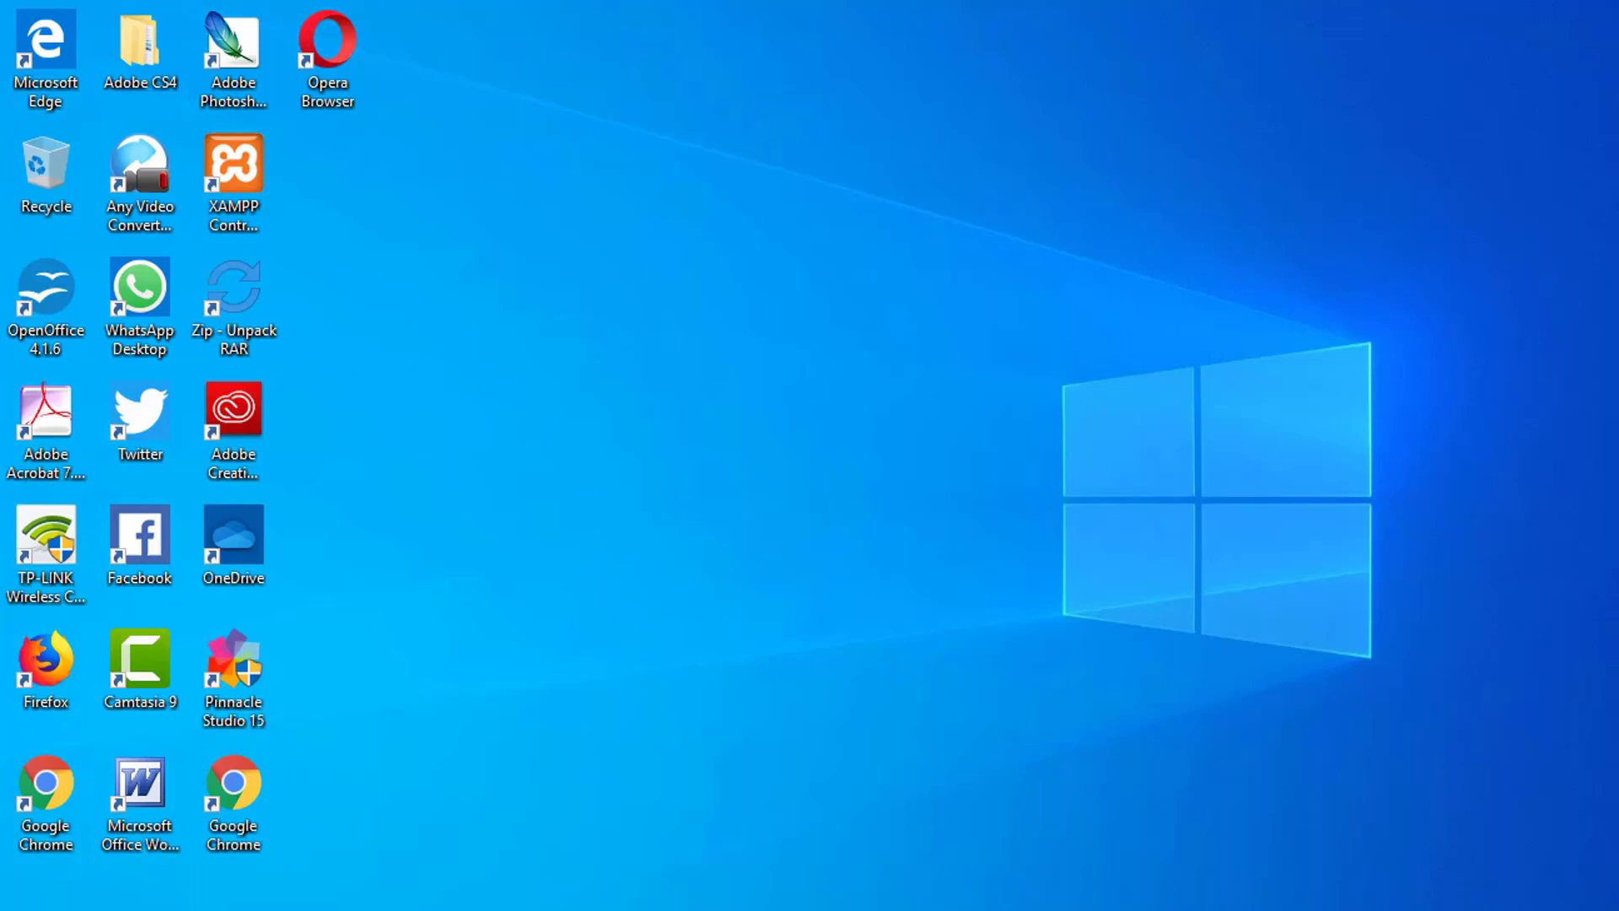
- In Windows Settings, search for printers and scanners and add the E470 series _0F6D92000000 device
key("super")
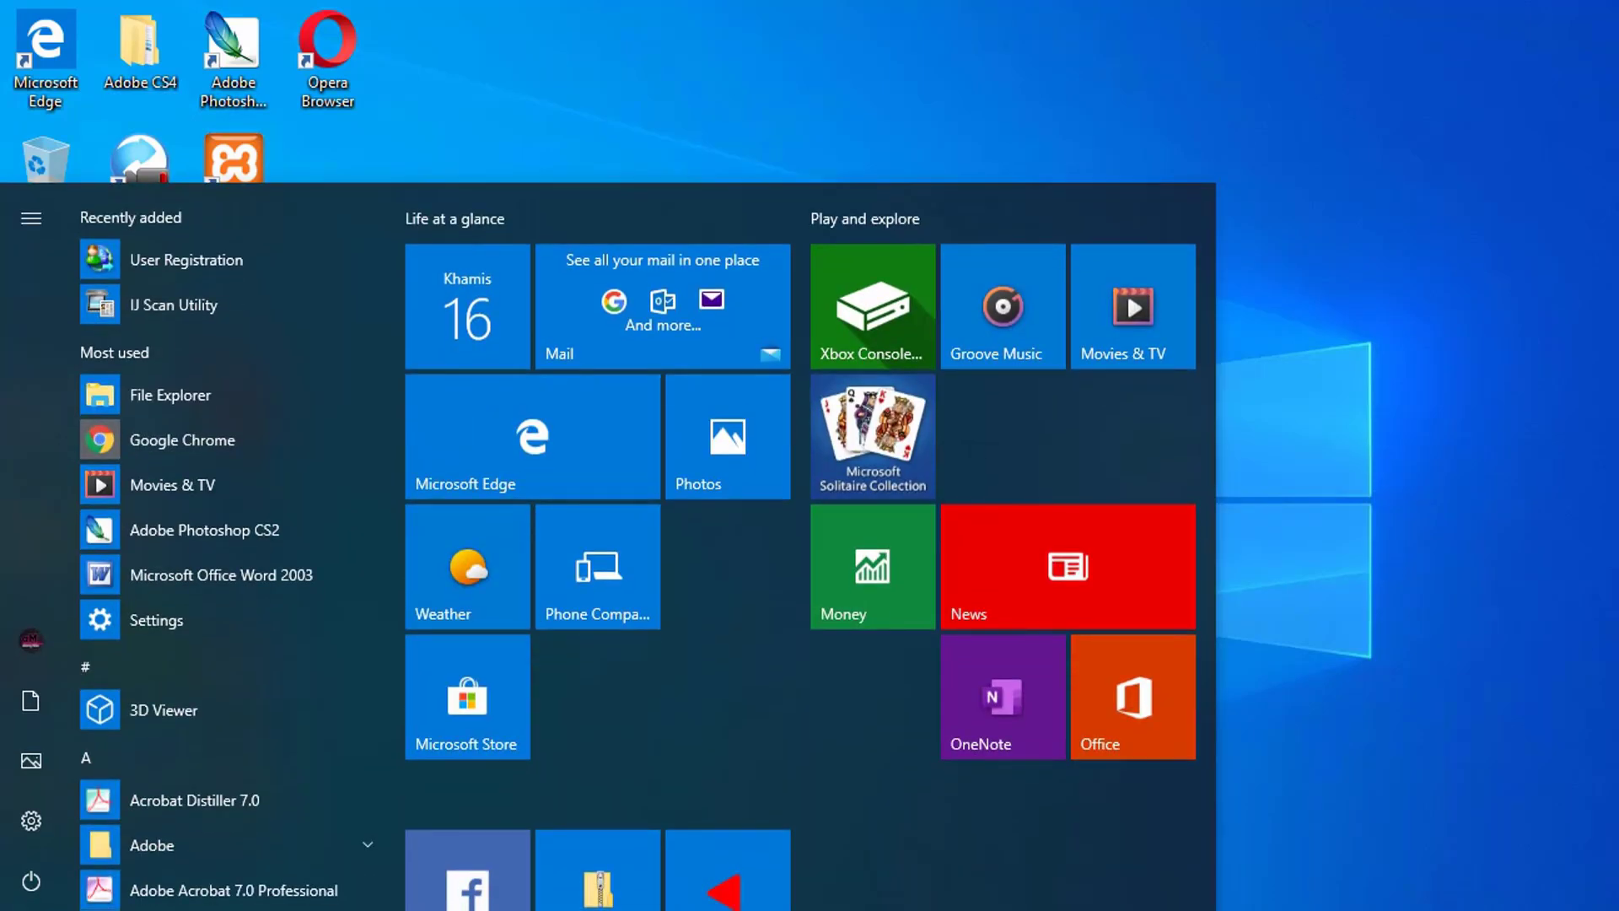
left_click(29, 828)
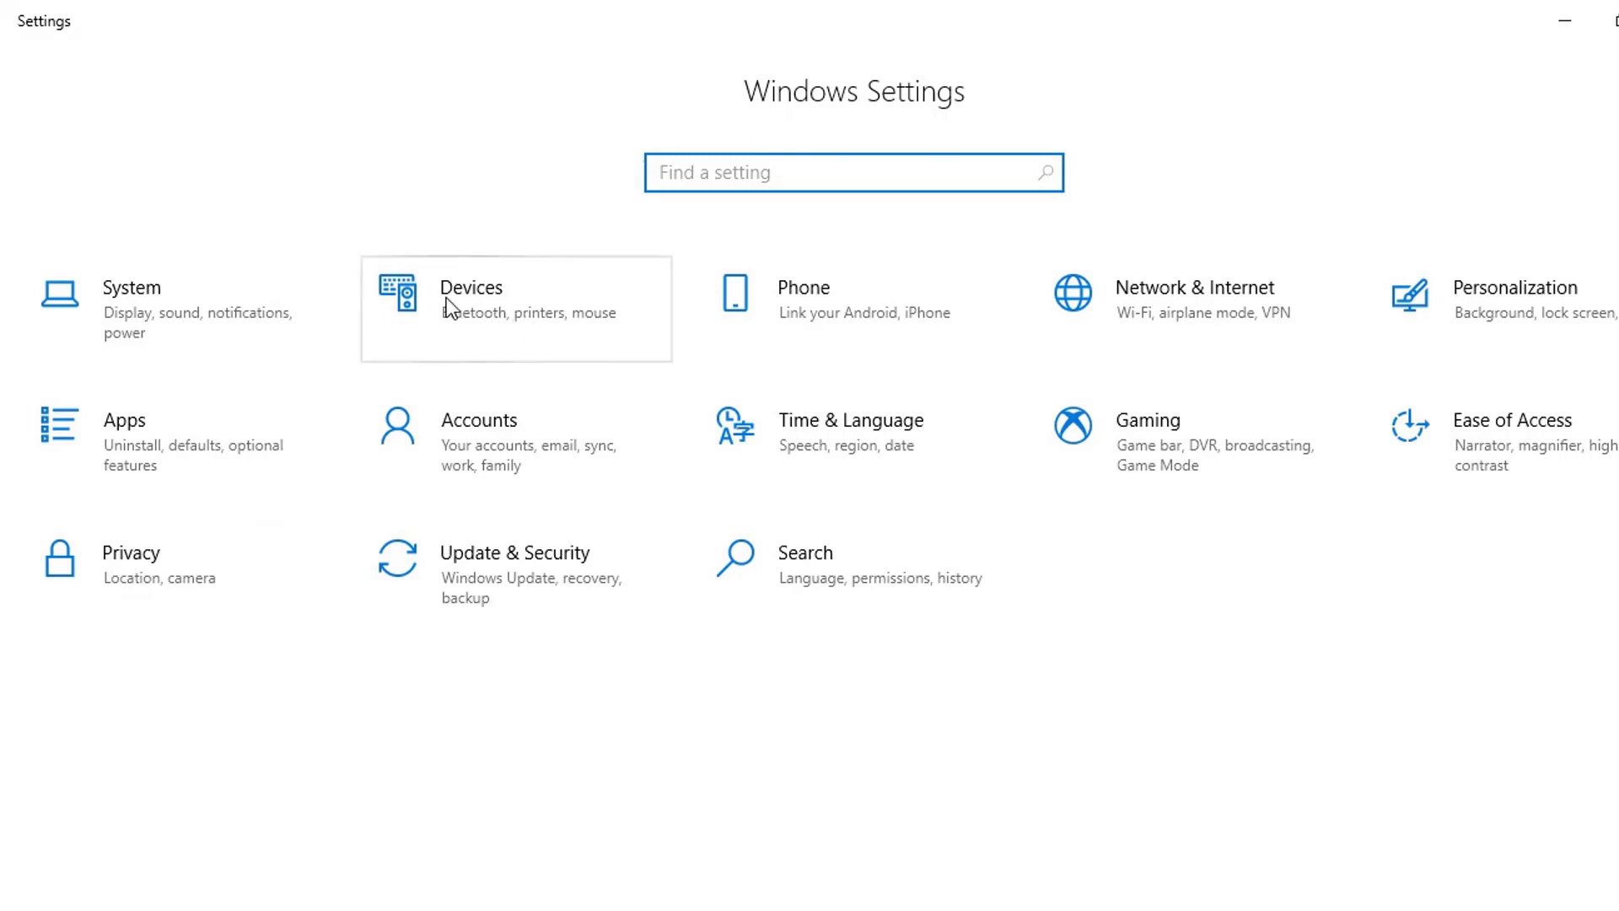
left_click(514, 296)
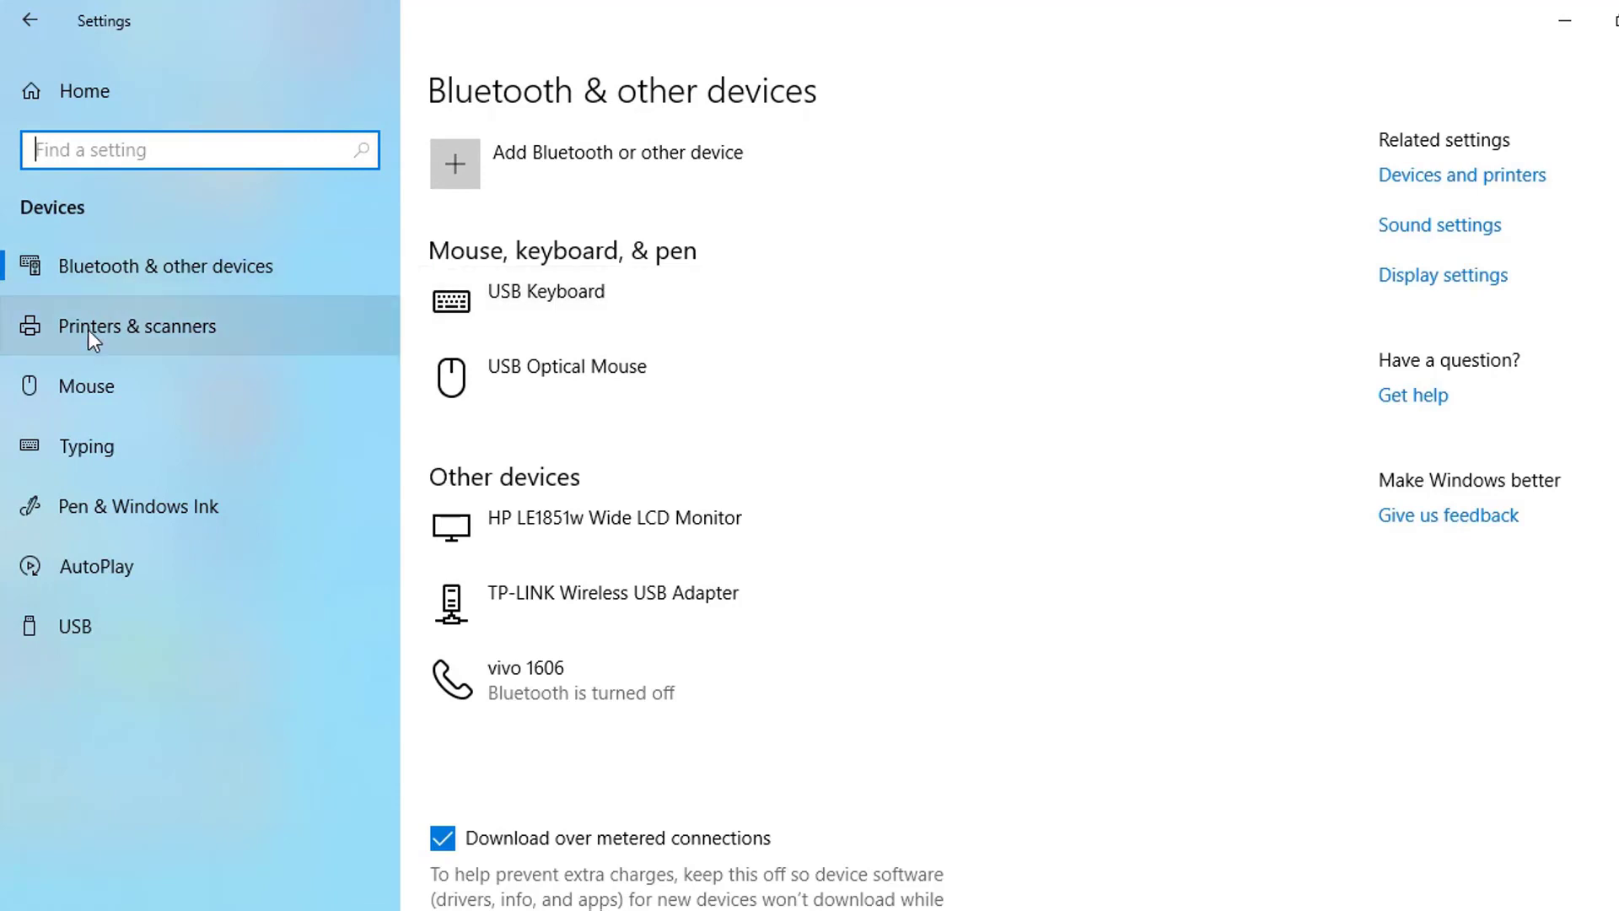
left_click(154, 328)
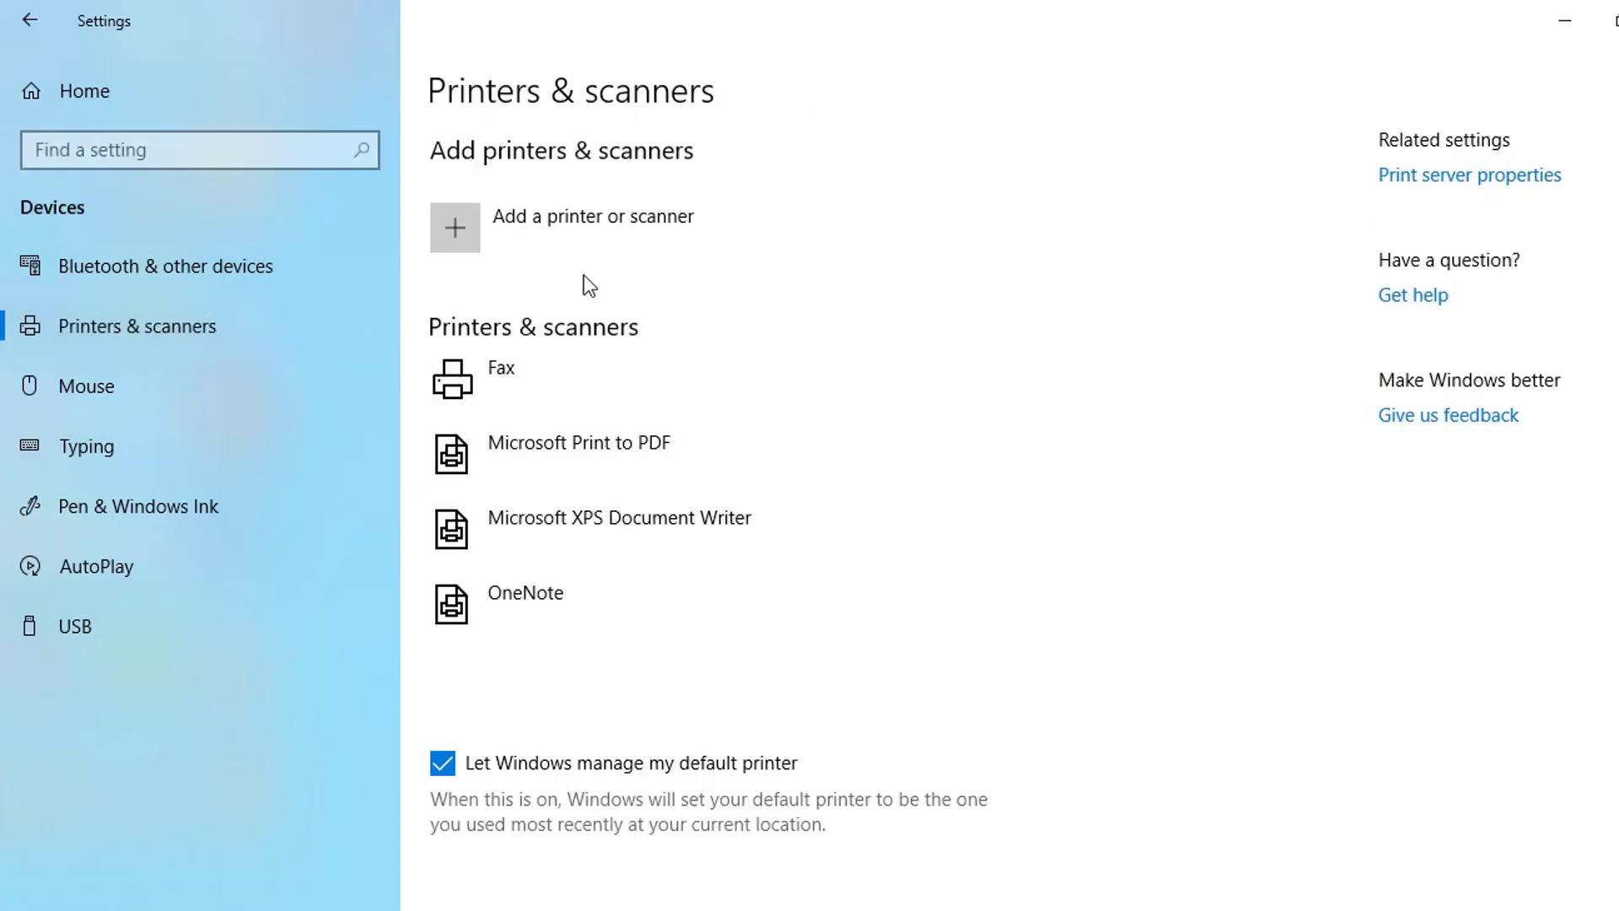
left_click(600, 214)
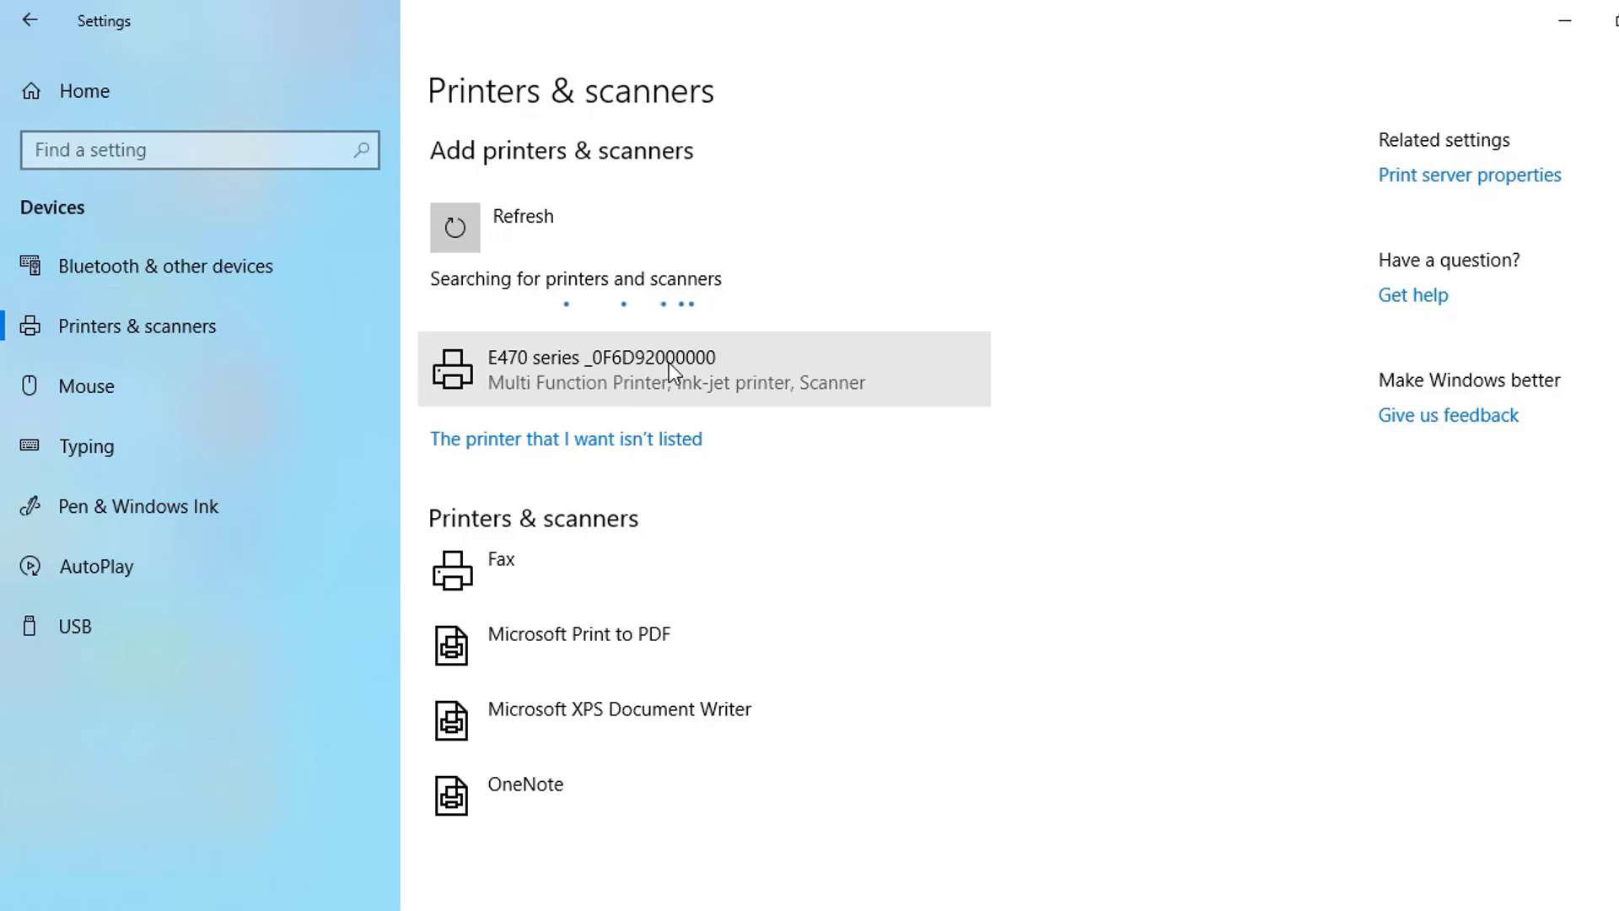
left_click(625, 368)
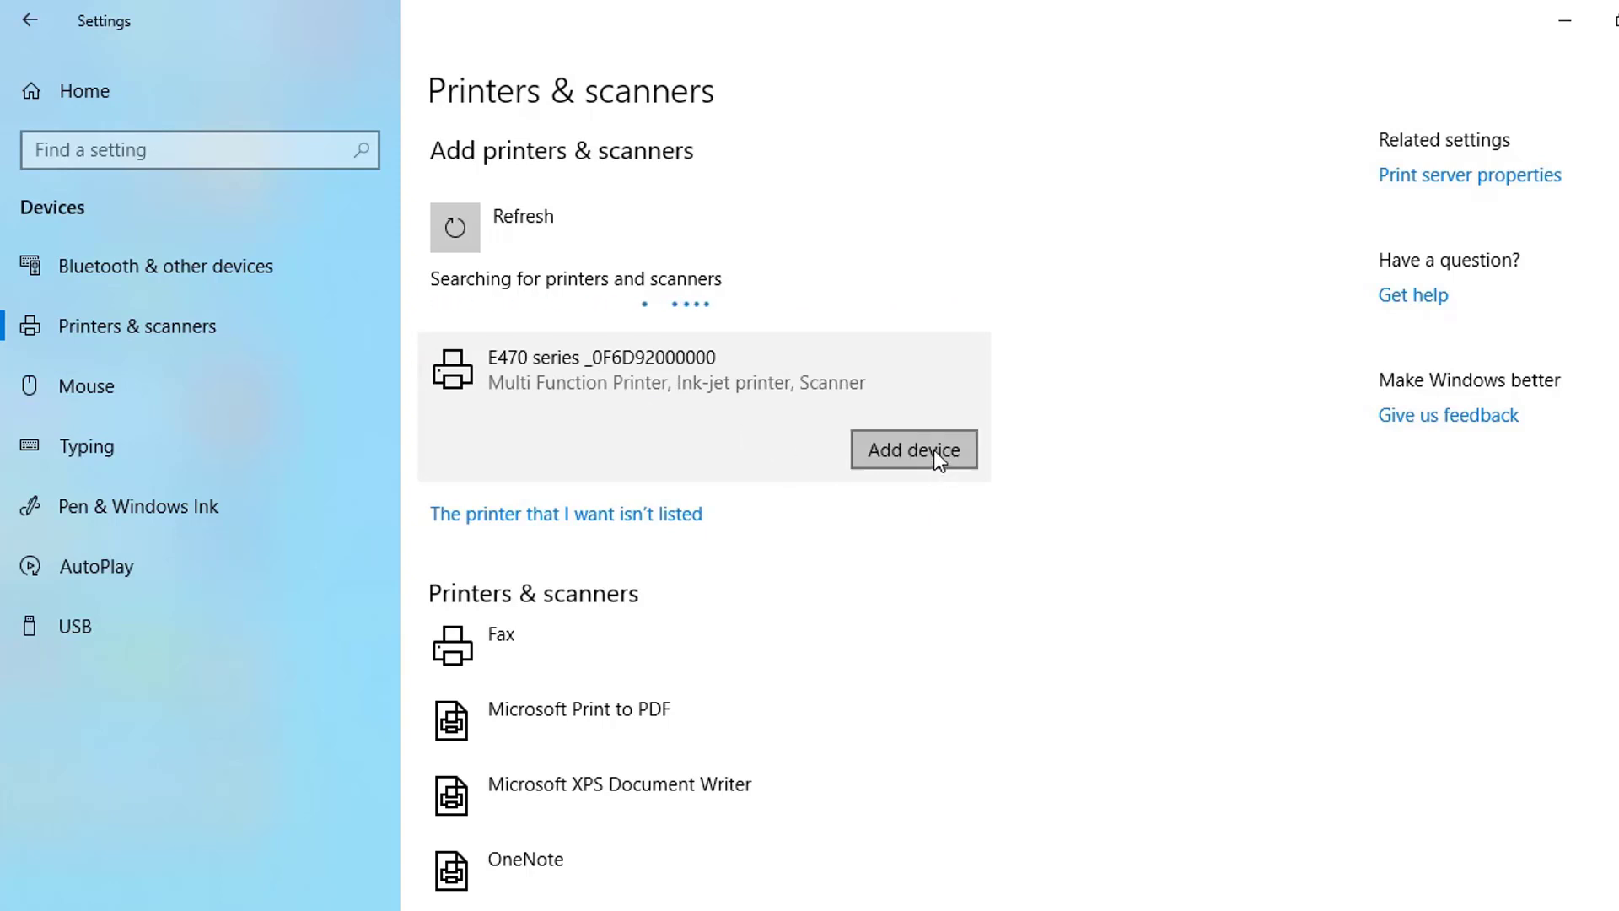
left_click(887, 445)
left_click(936, 452)
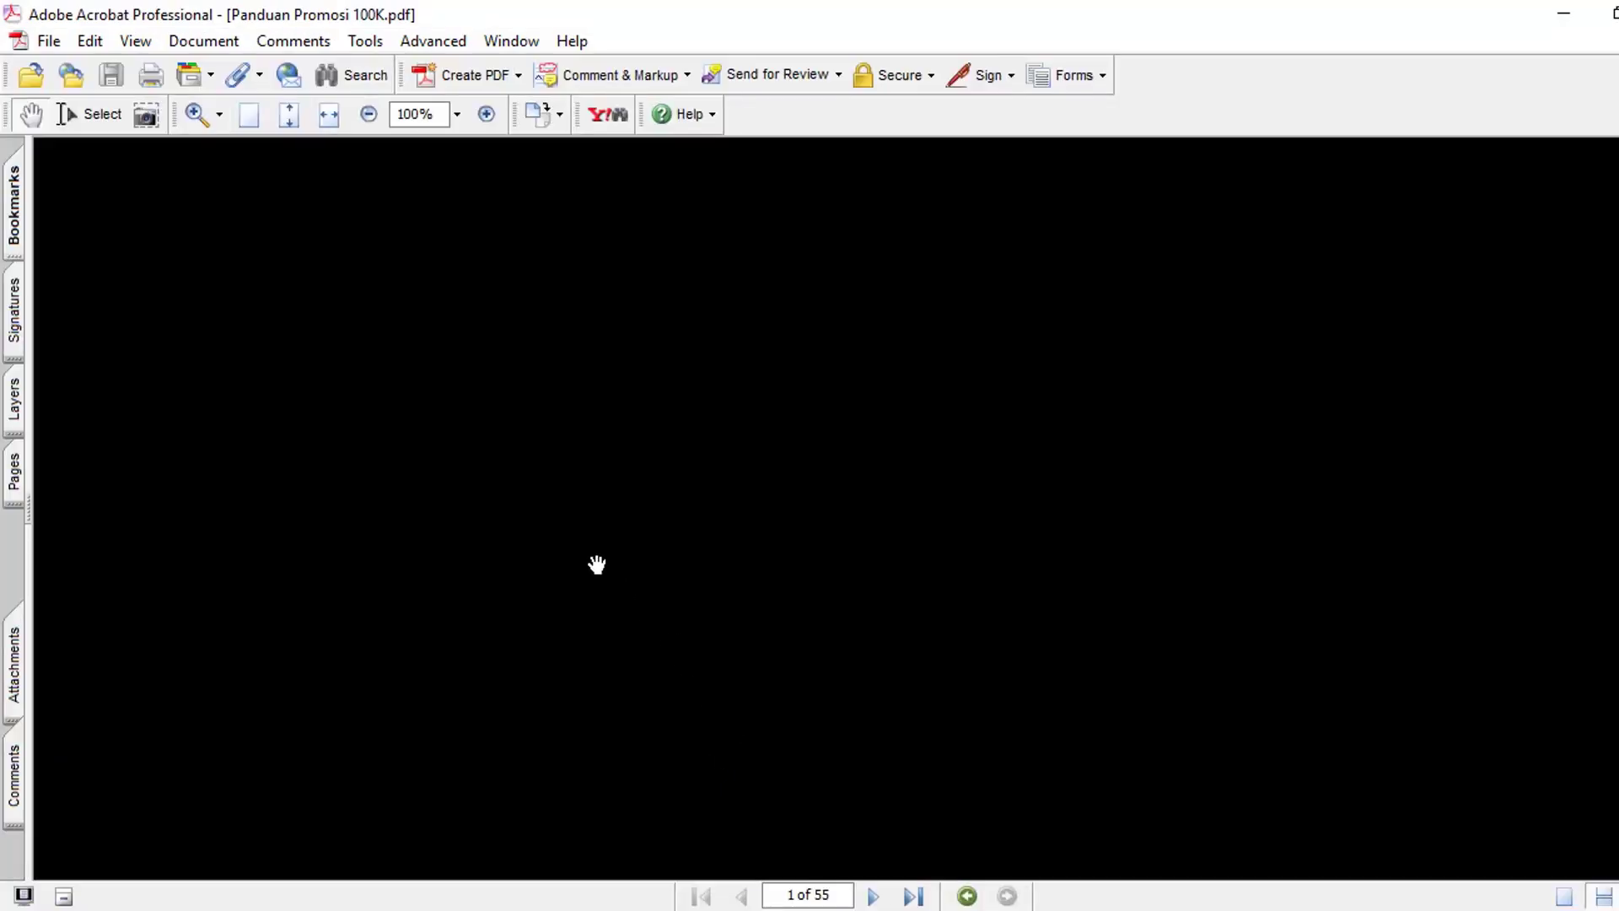
- In Adobe Acrobat, print only page 2 of Panduan Promosi 100K.pdf, one copy, on the Canon E470 series printer
scroll(708, 542, "down", 10)
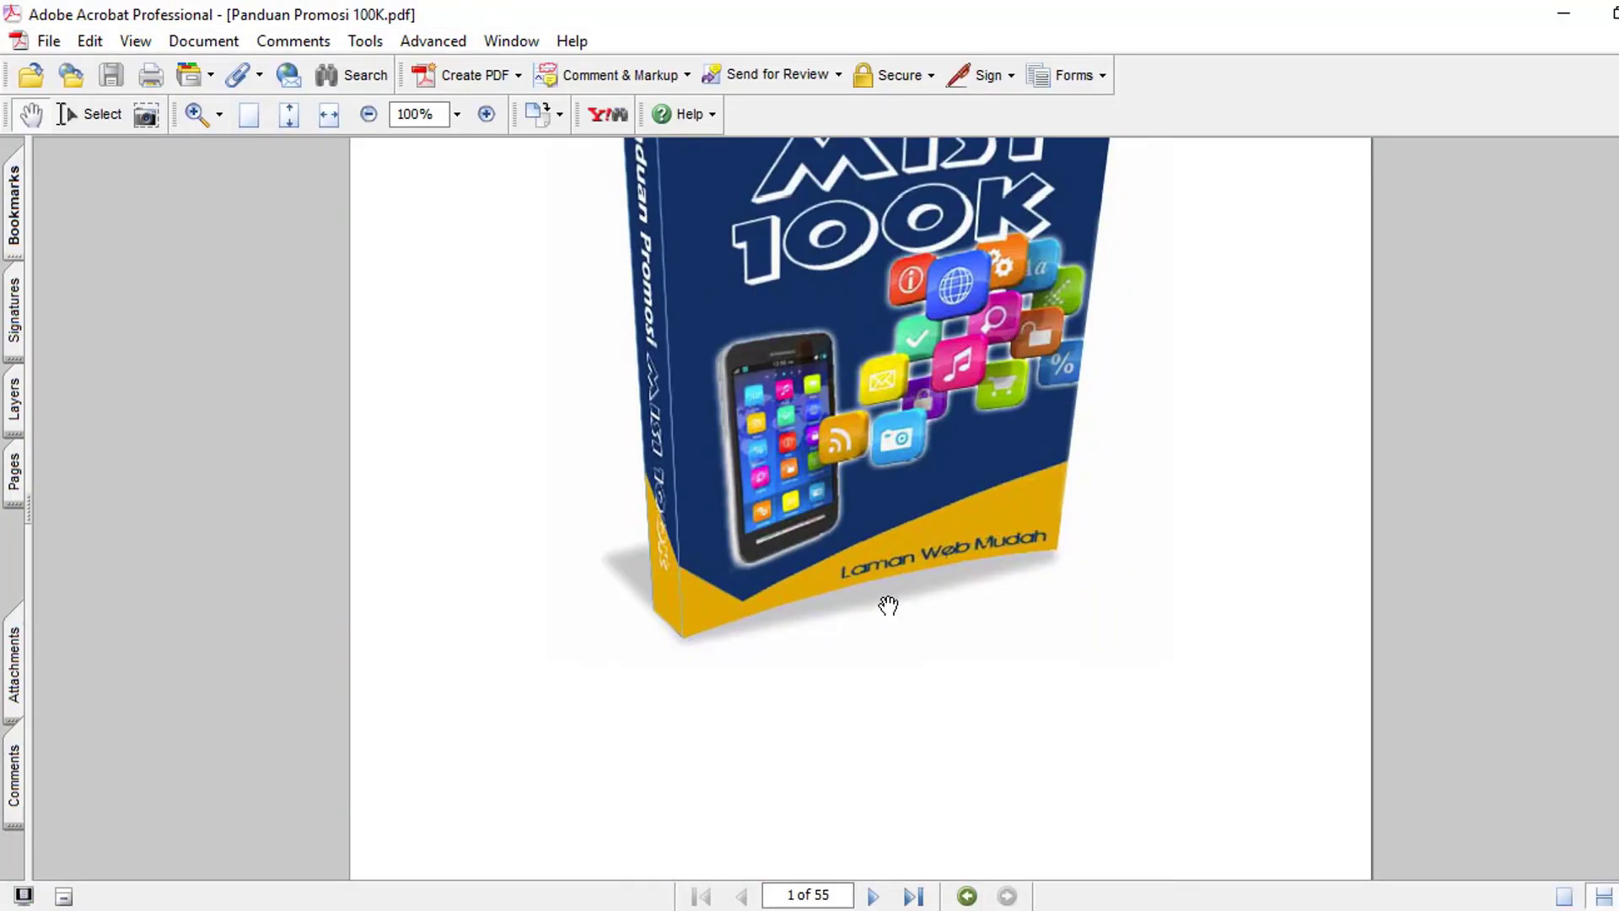
scroll(912, 619, "down", 8)
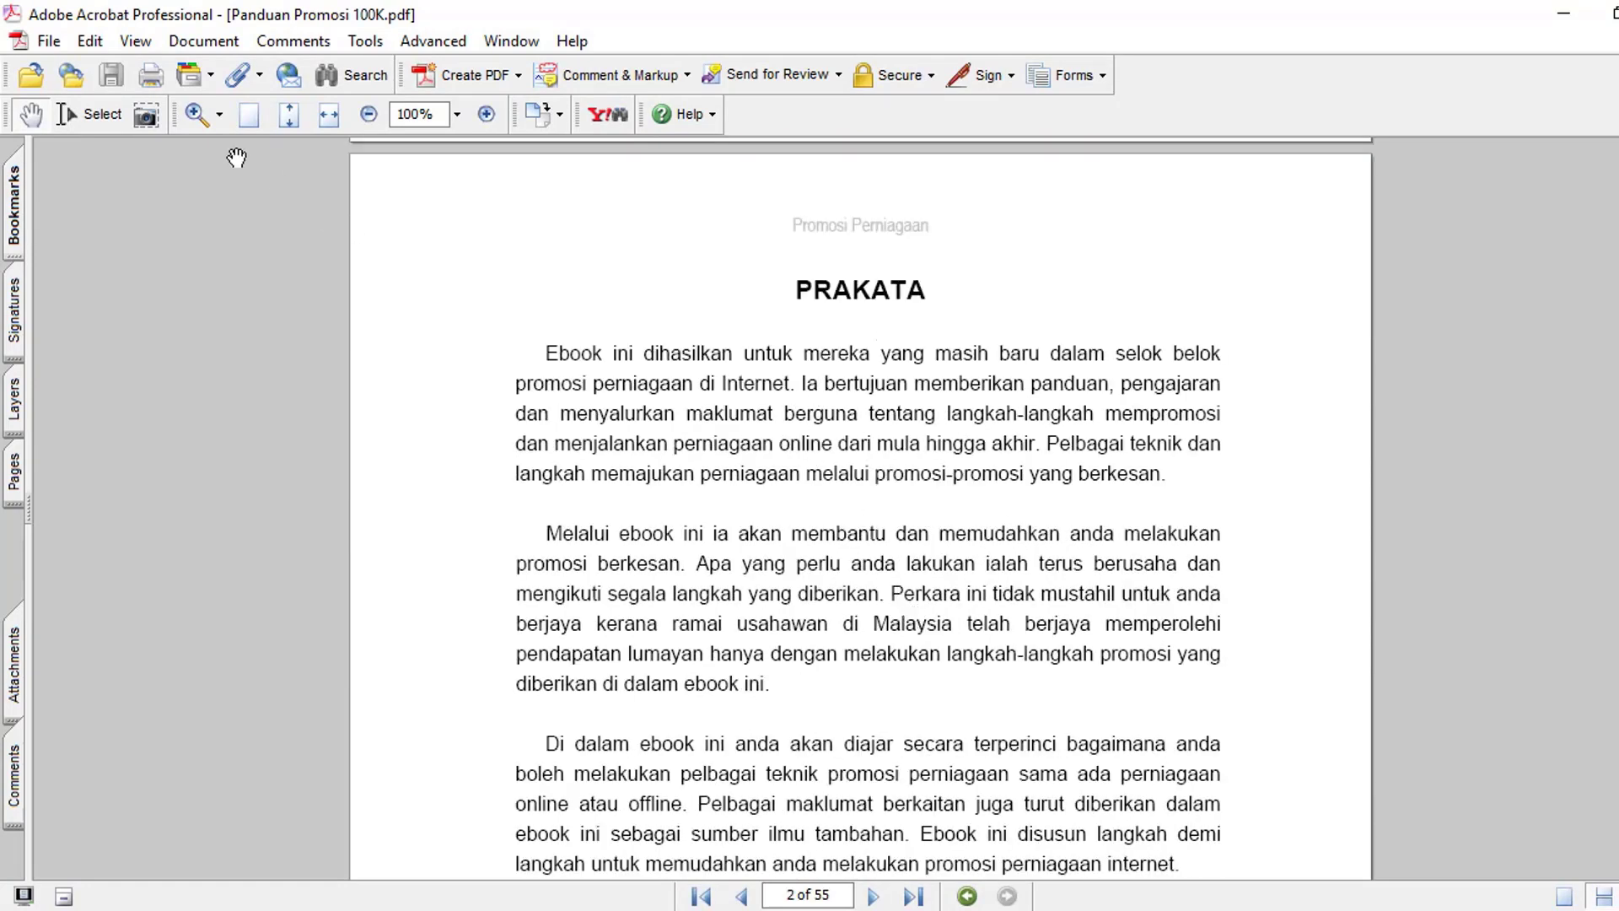
left_click(49, 44)
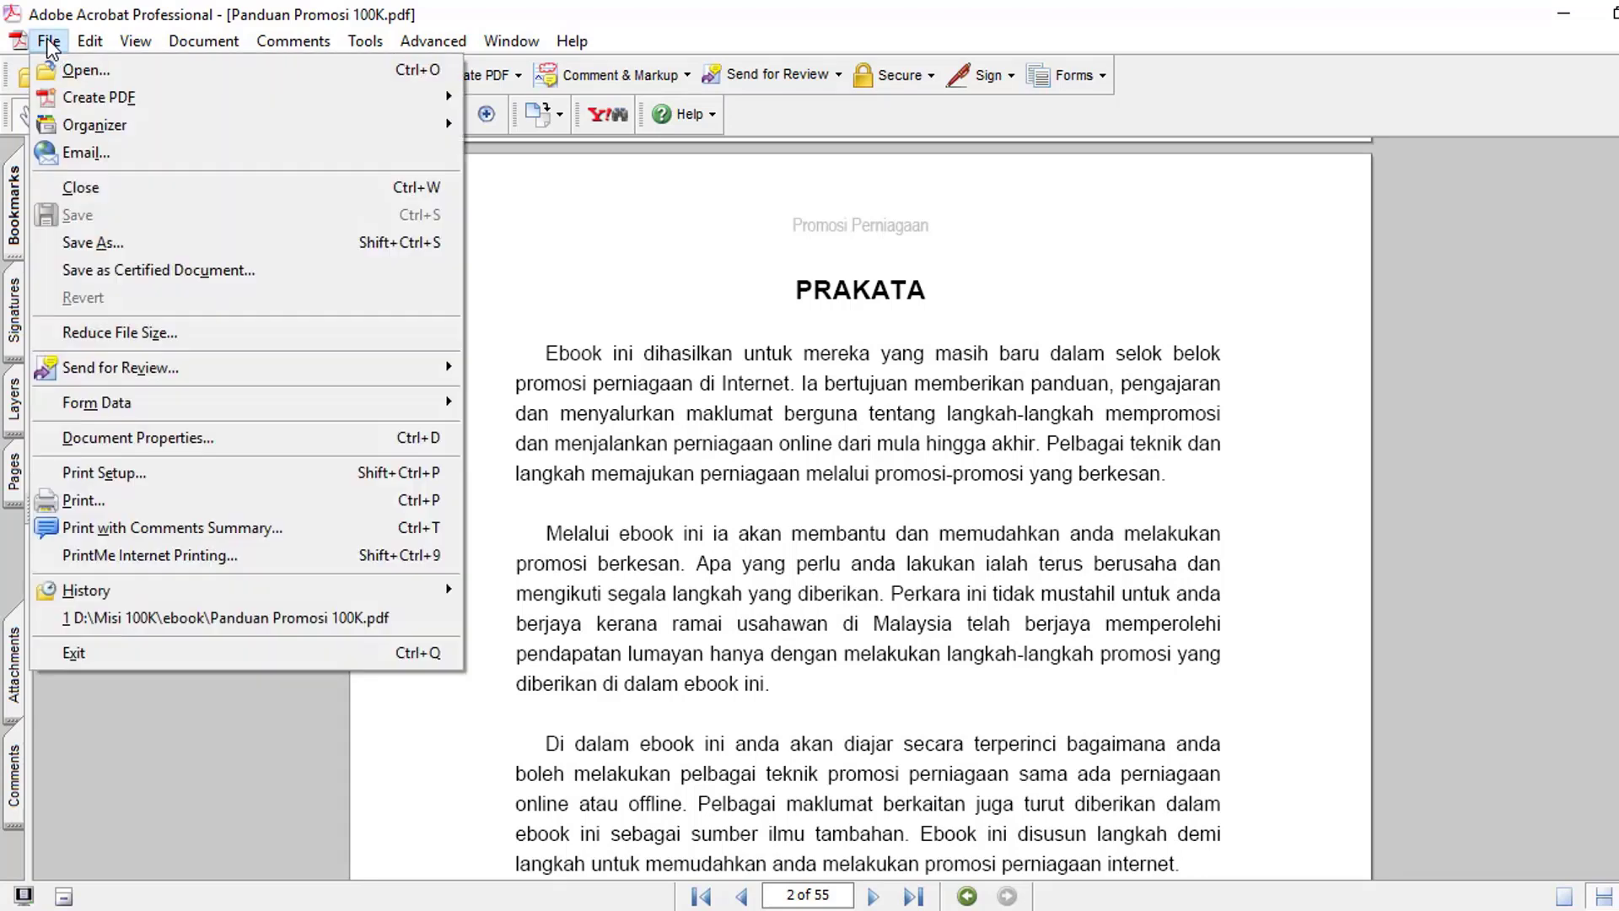
left_click(102, 500)
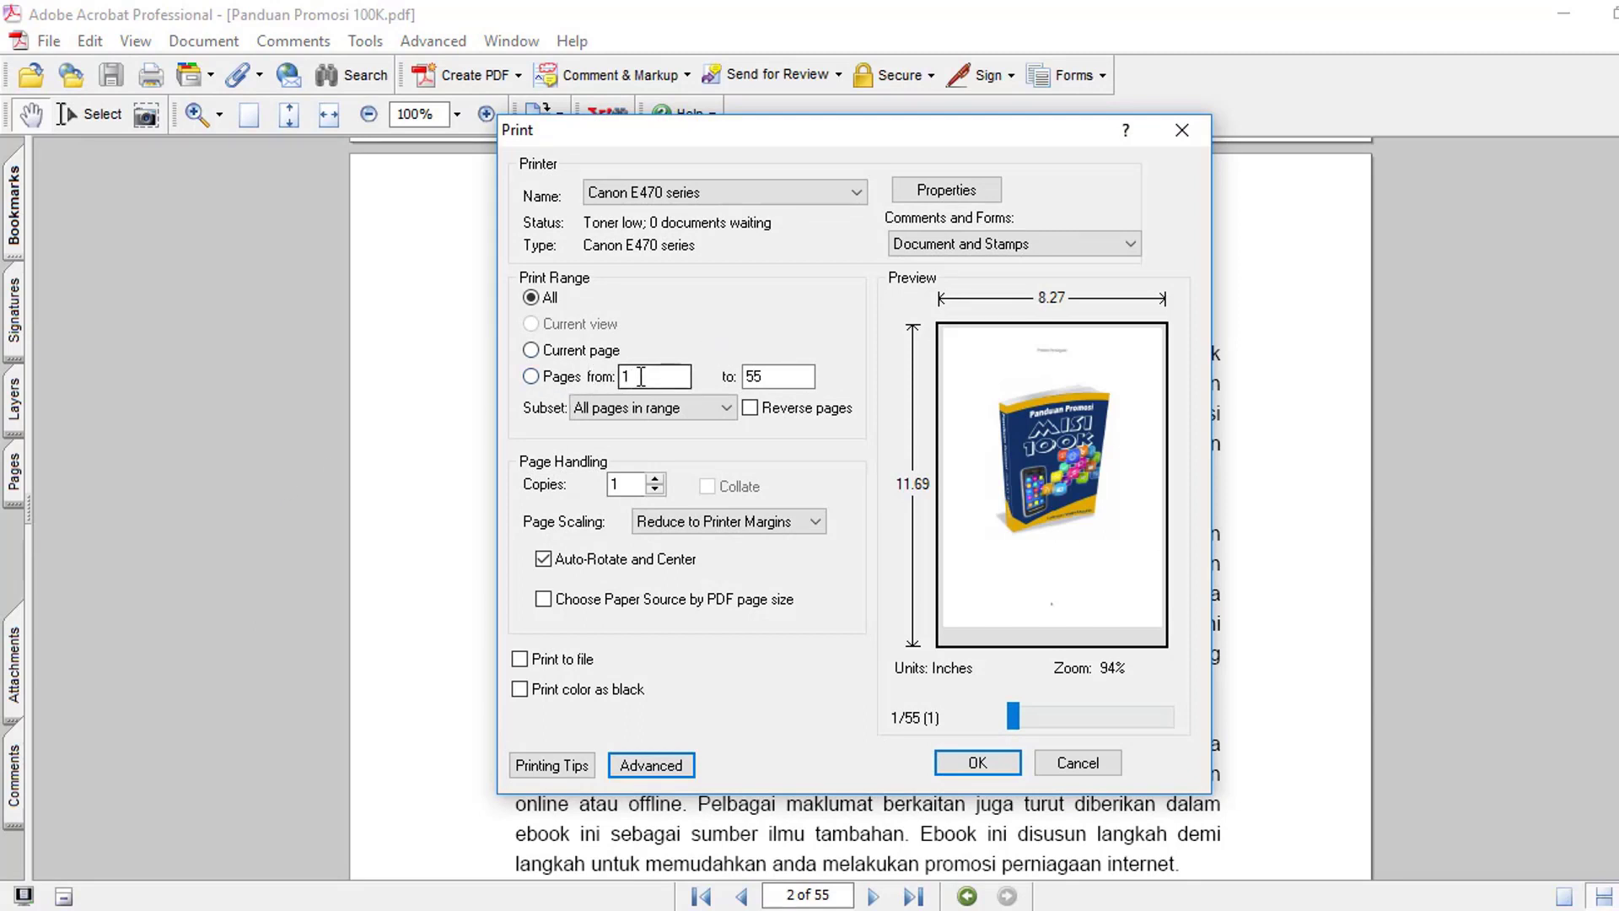
left_click(645, 375)
type("2")
key("Tab")
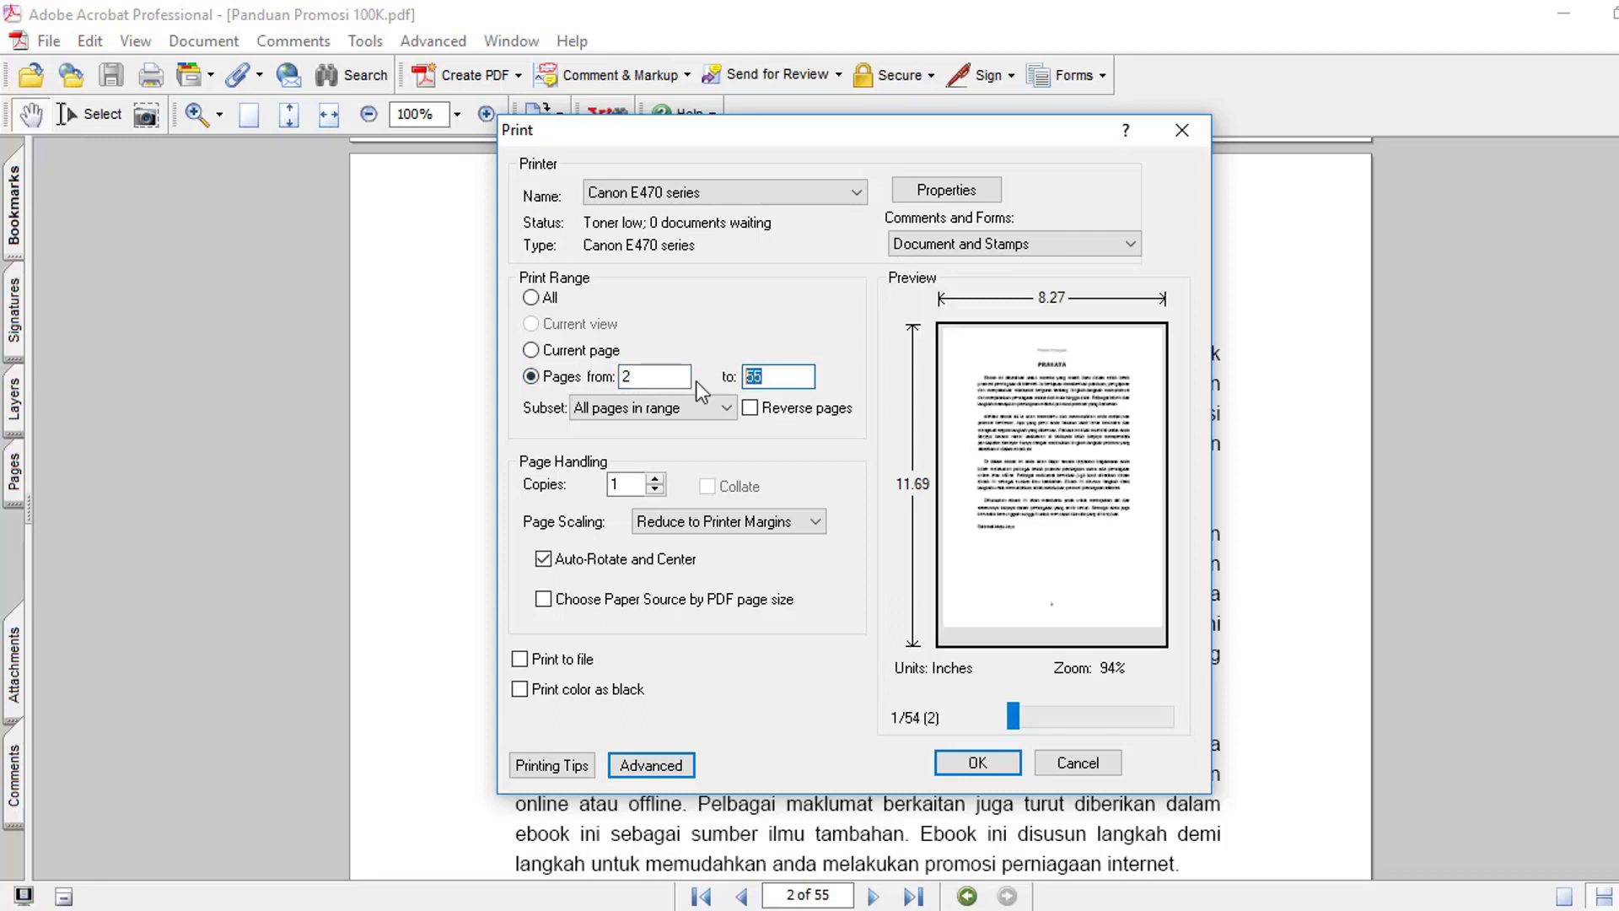
type("2")
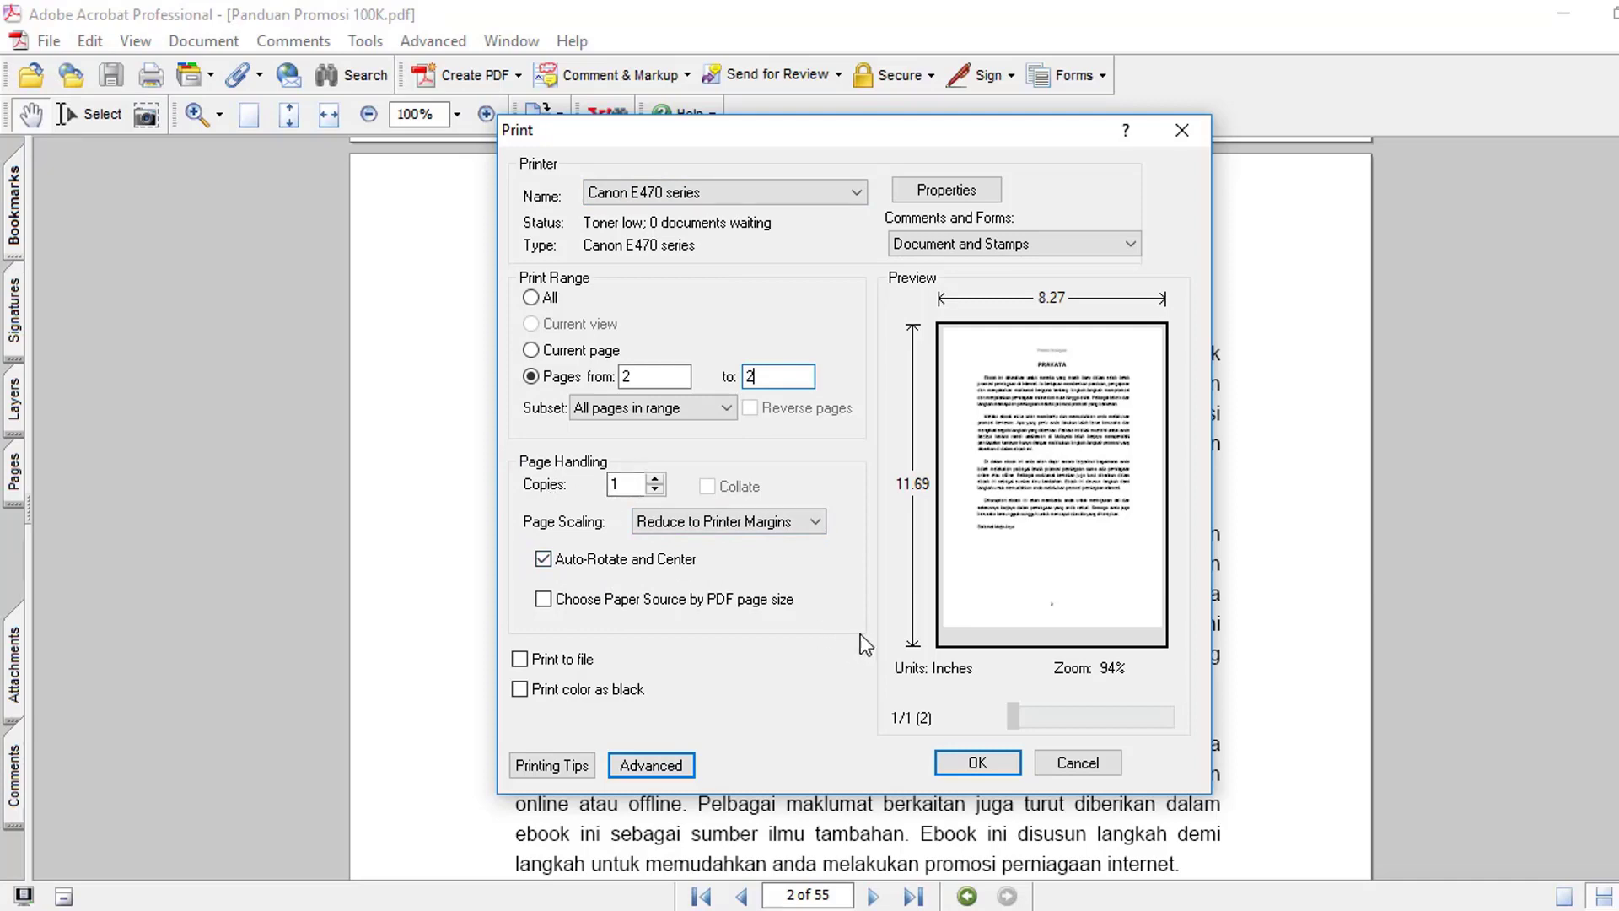
left_click(978, 764)
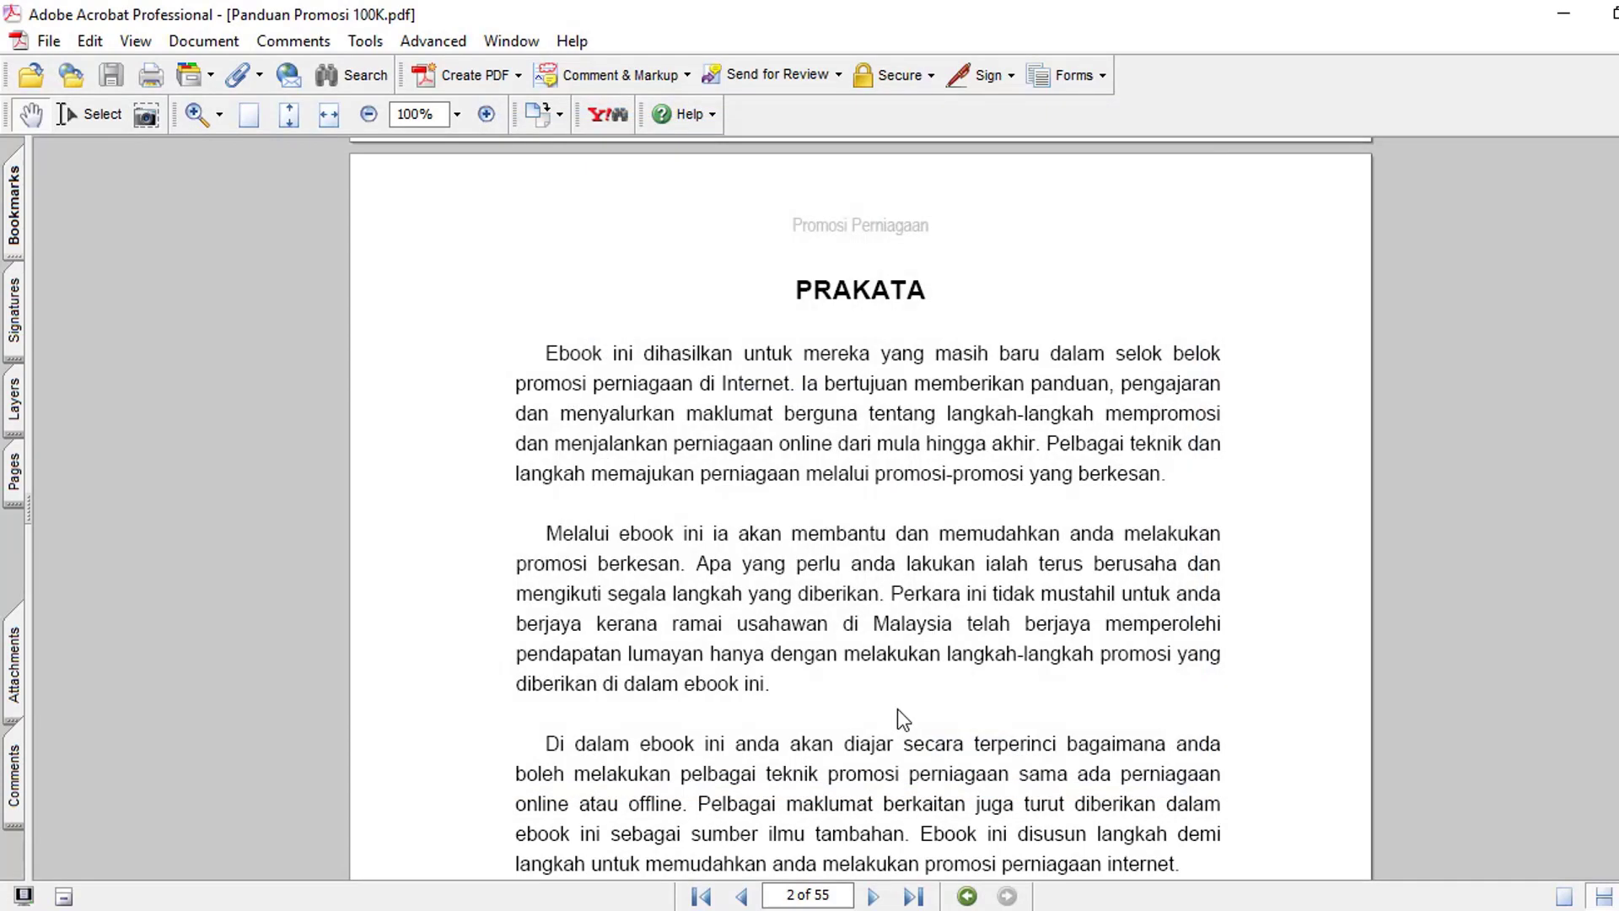